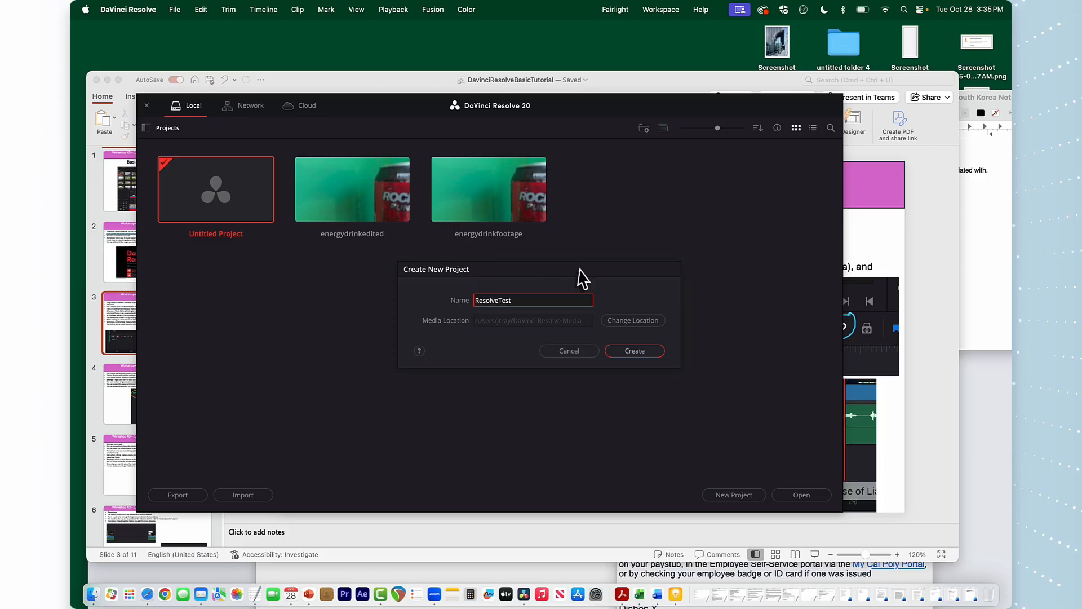
Create the new project named ResolveTest and reposition its window on the screen
click(634, 350)
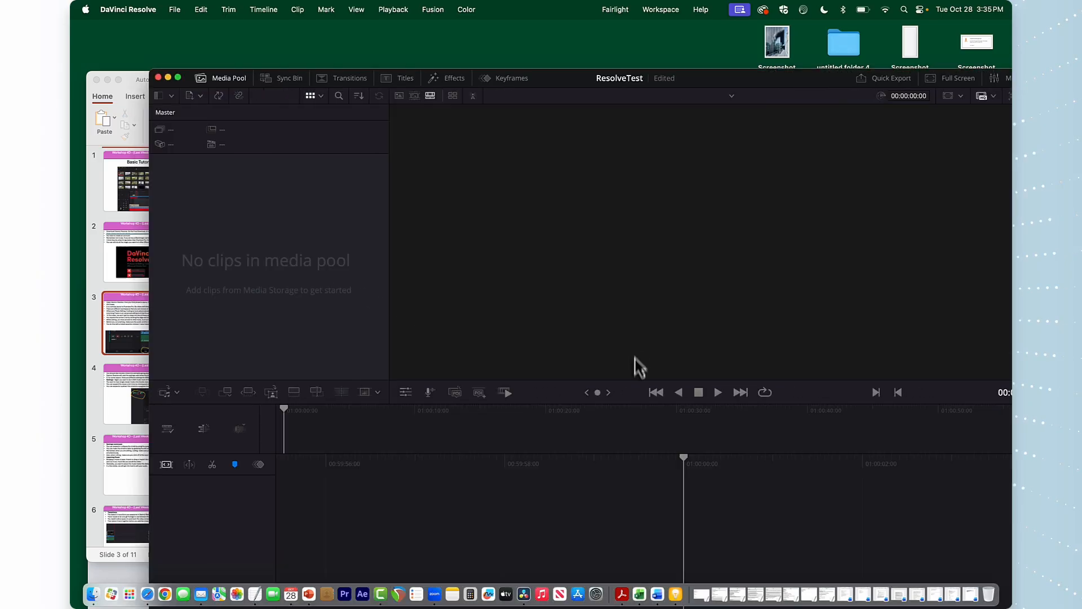
drag(189, 75, 103, 23)
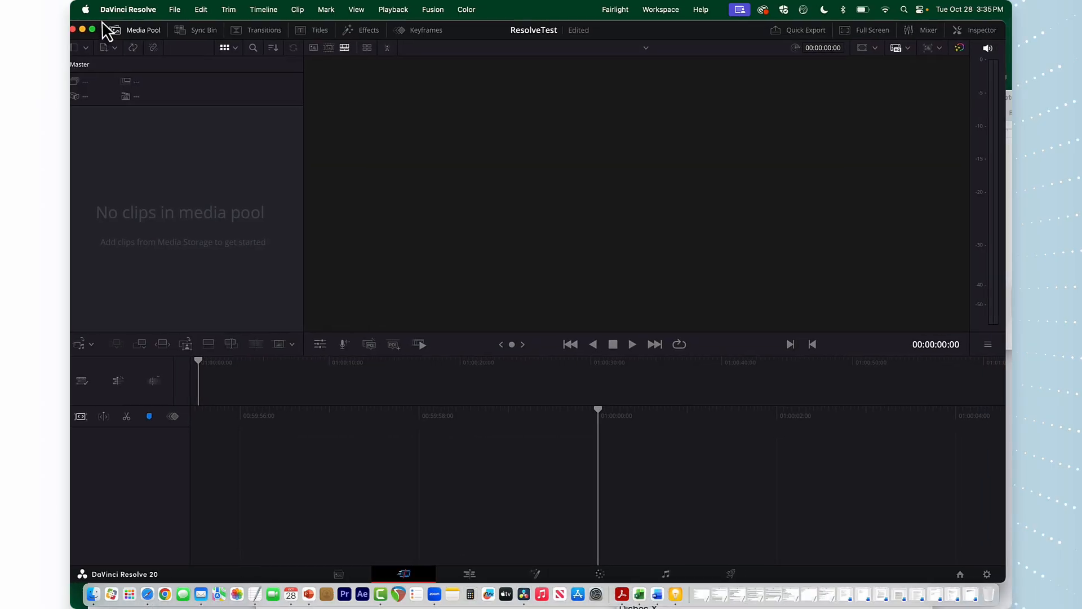
Set the project's timeline frame rate to 29.97 frames per second and save the project settings
click(987, 575)
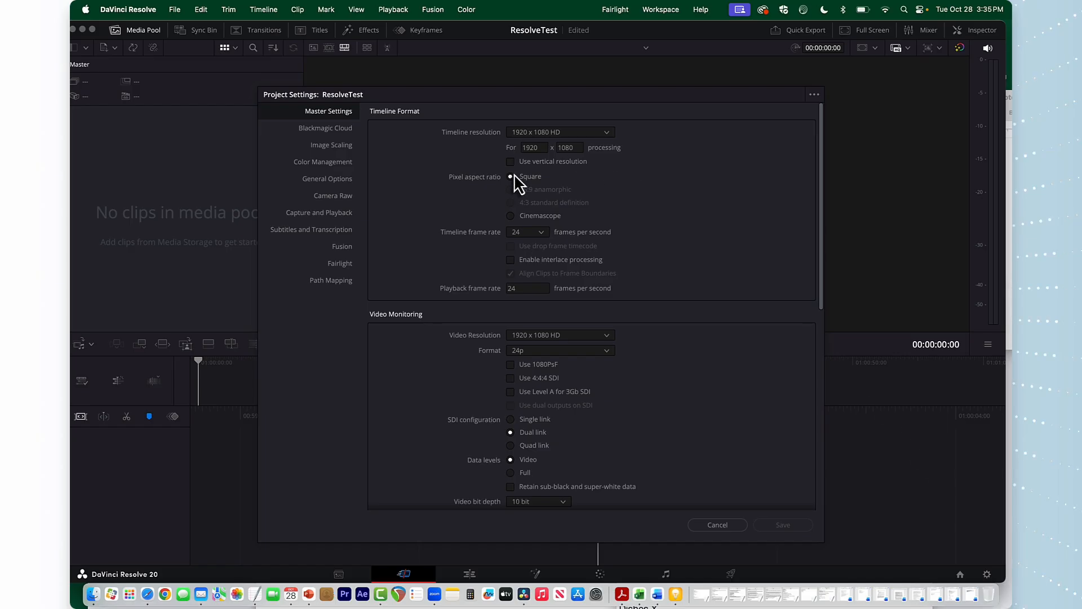
click(541, 232)
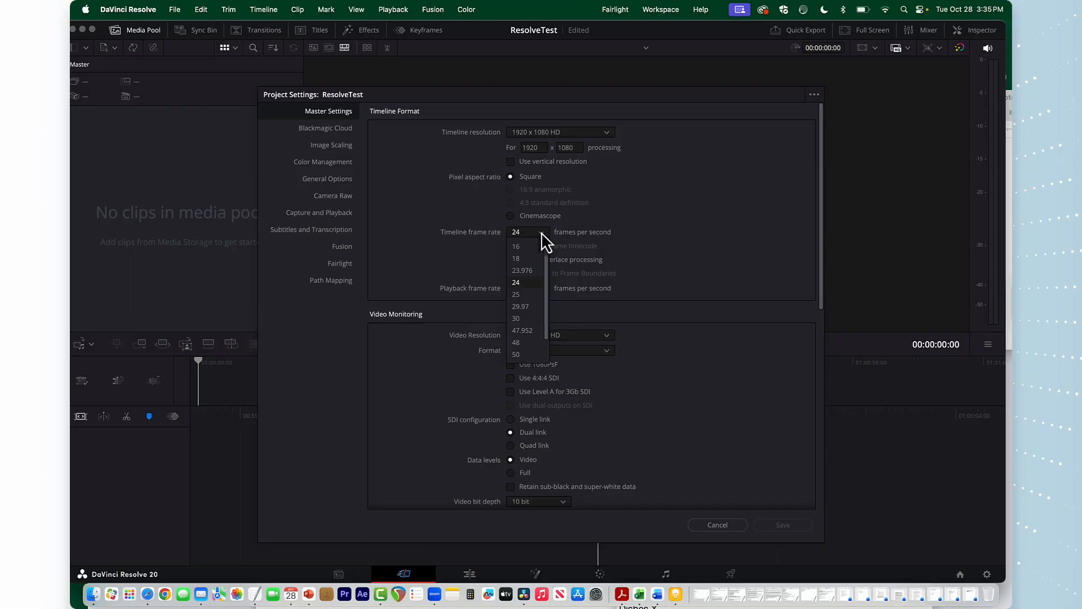
click(529, 309)
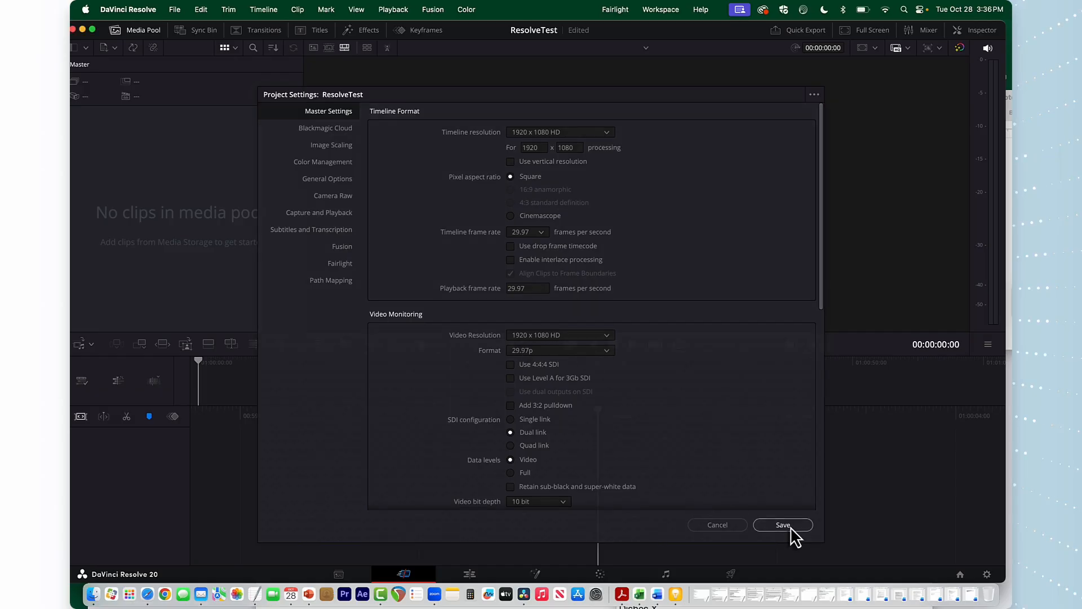
click(789, 527)
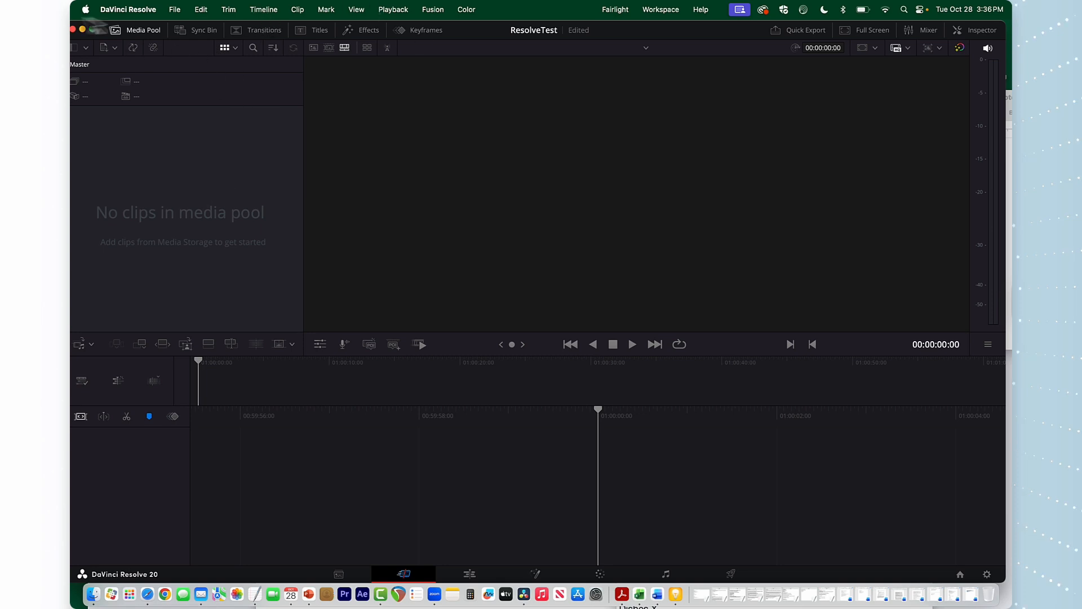
Import ENVSalkHiddenShort.mp4 from the ENV Presentation folder into the media pool, changing the project frame rate to match the clip
click(176, 9)
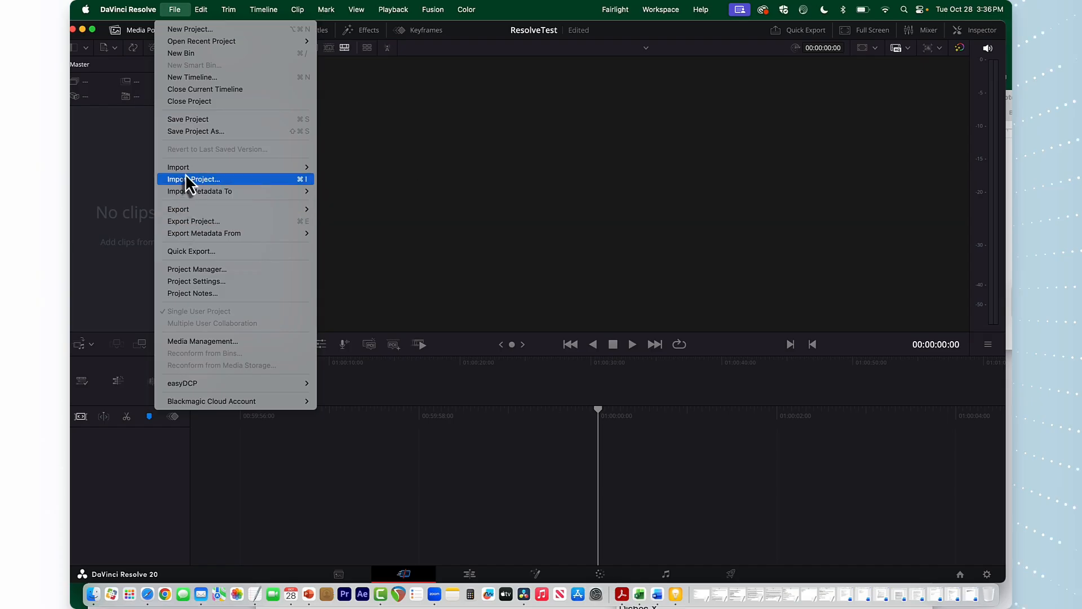
mouse_move(189, 168)
click(371, 179)
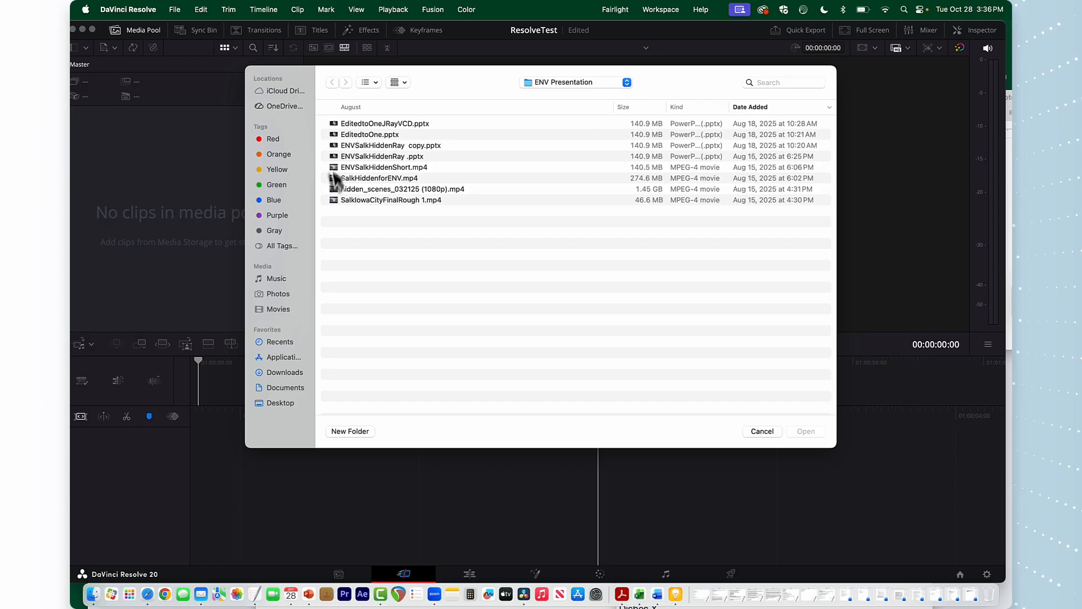
click(371, 168)
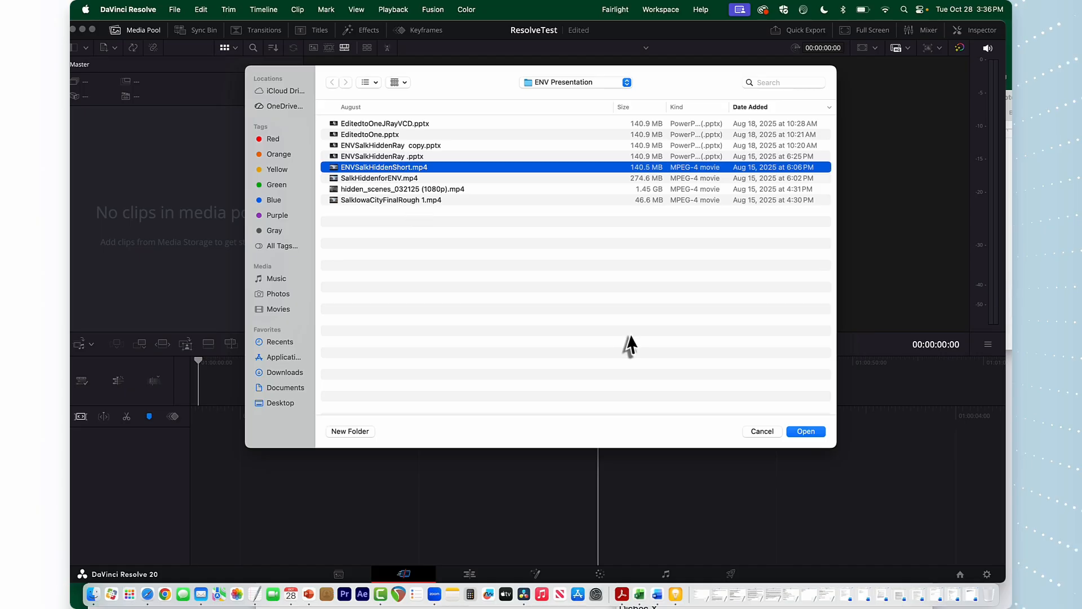
click(812, 431)
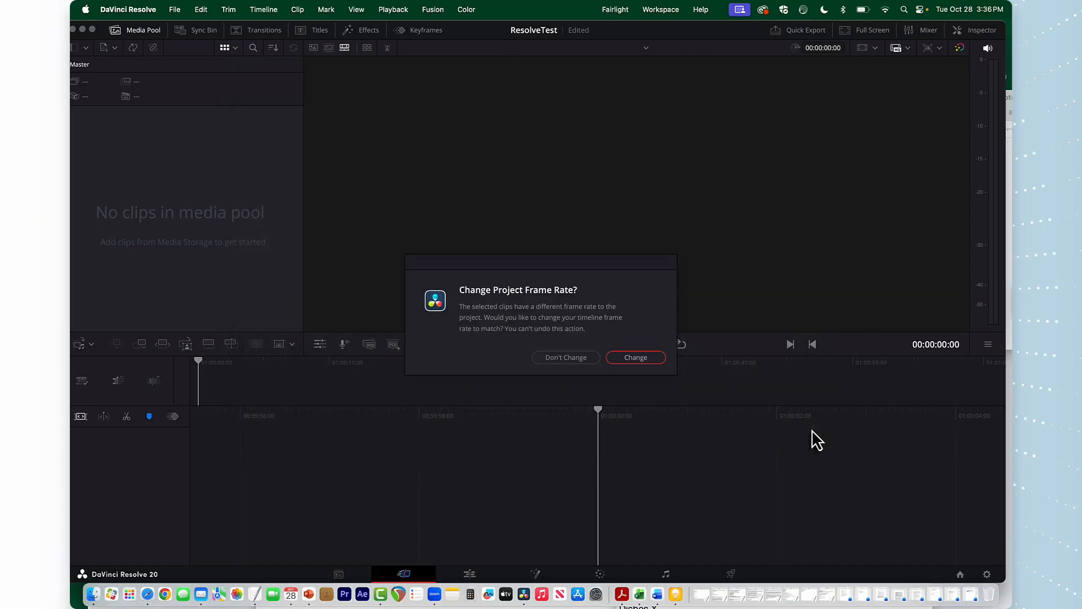
click(634, 361)
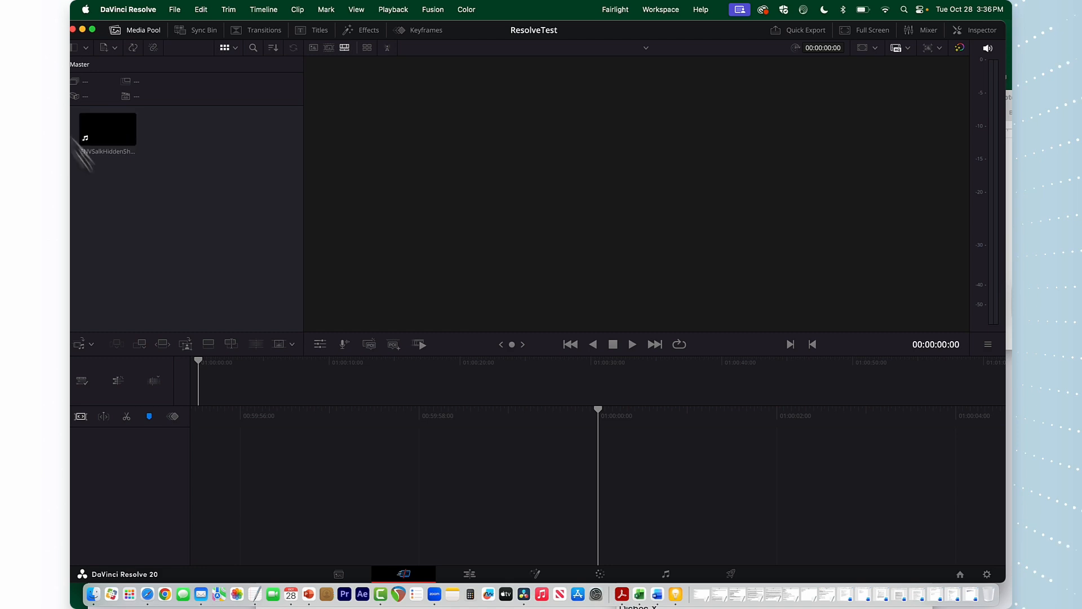
Add ENVSalkHiddenShort.mp4 to a new timeline and play it back
drag(110, 137, 318, 445)
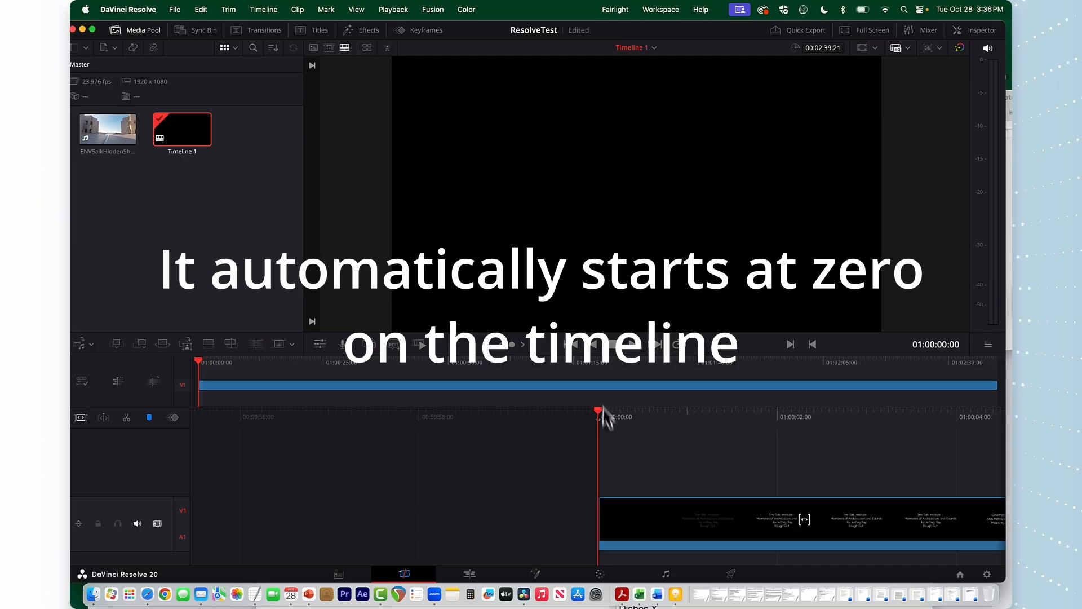
mouse_move(598, 415)
mouse_down()
mouse_move(551, 417)
mouse_move(597, 416)
mouse_up()
key(space)
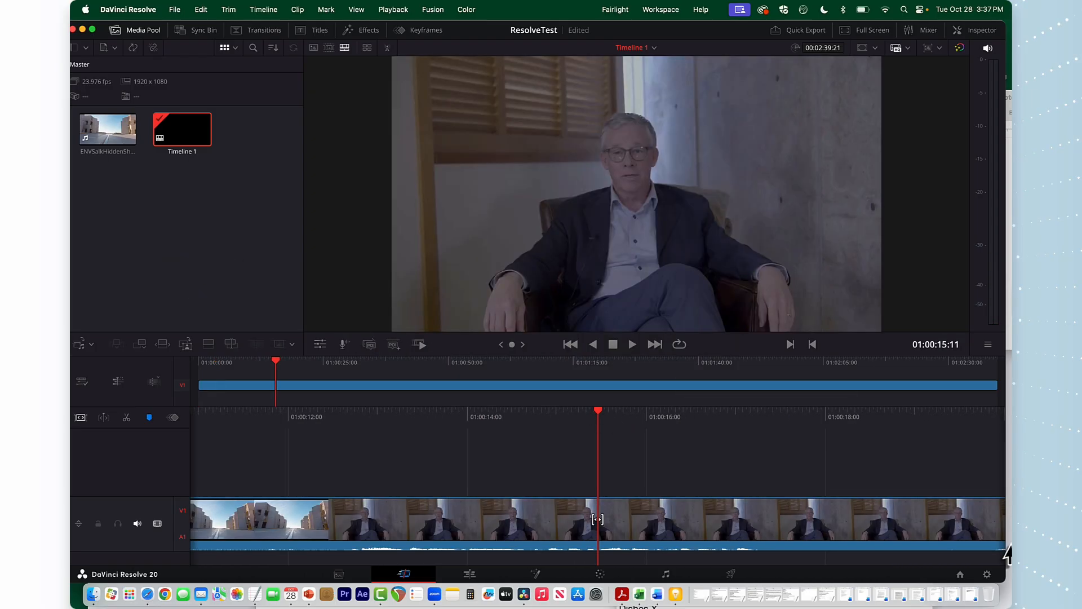
Review the project settings without changing them, and scrub through the clip on the timeline
click(987, 574)
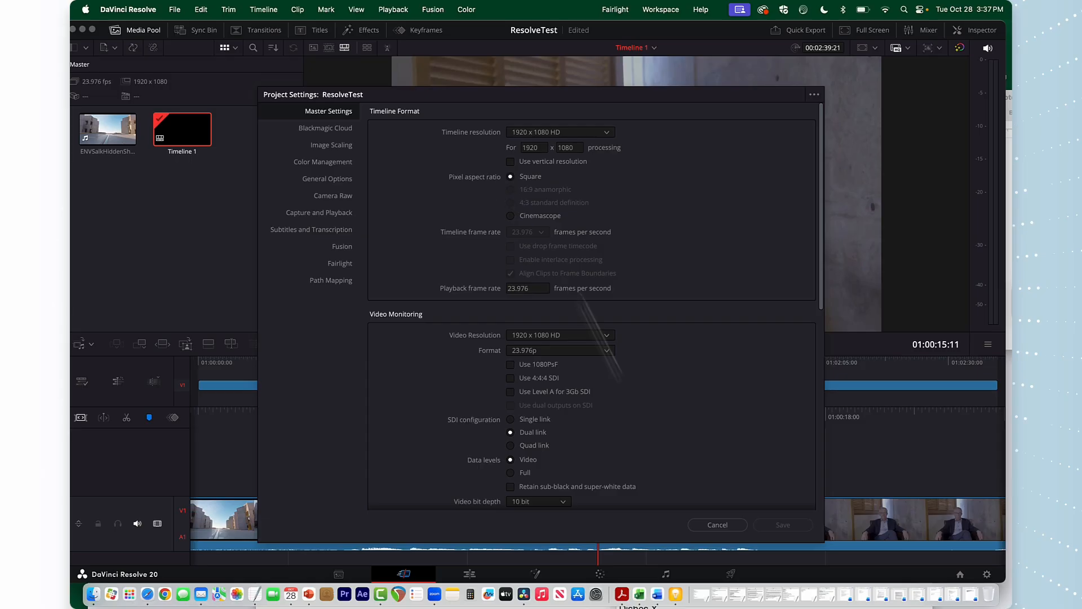
click(718, 525)
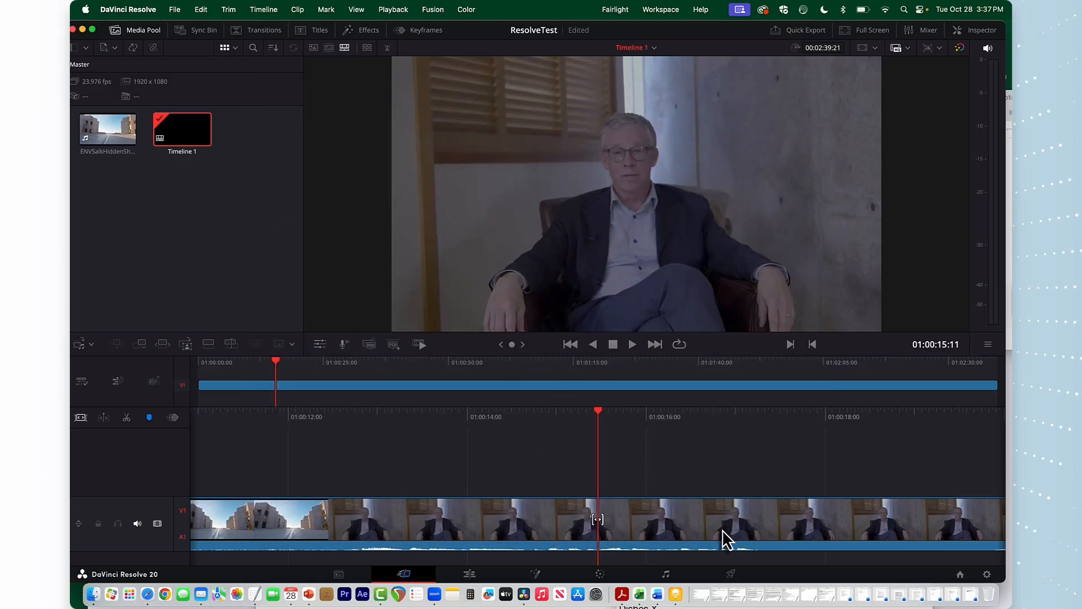
drag(596, 409, 763, 427)
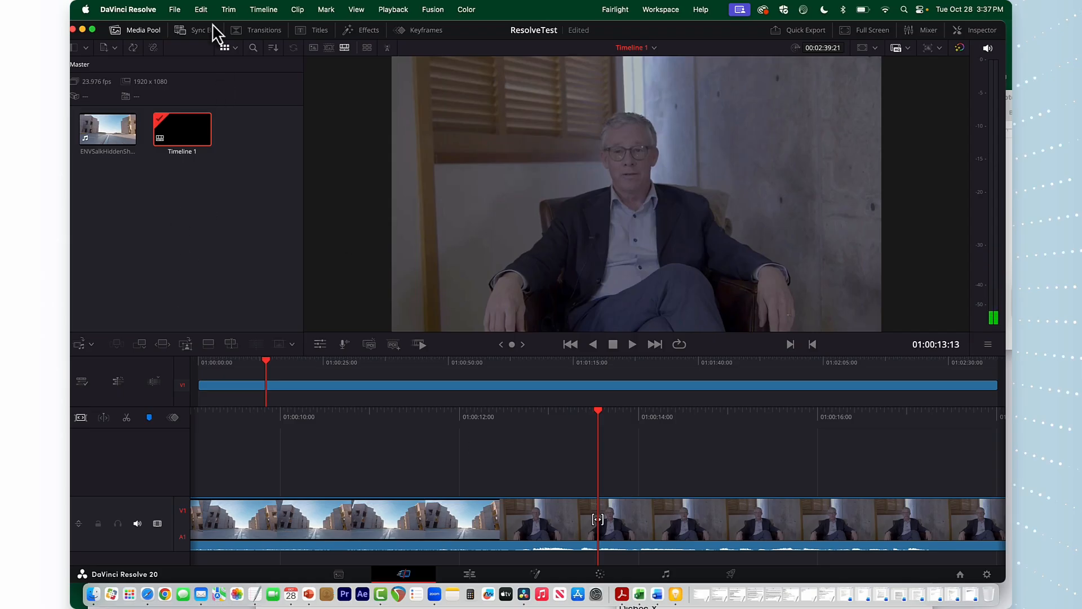
Switch to the Edit page and explore its panels, previewing the MultiText title and scrubbing the timeline
click(491, 573)
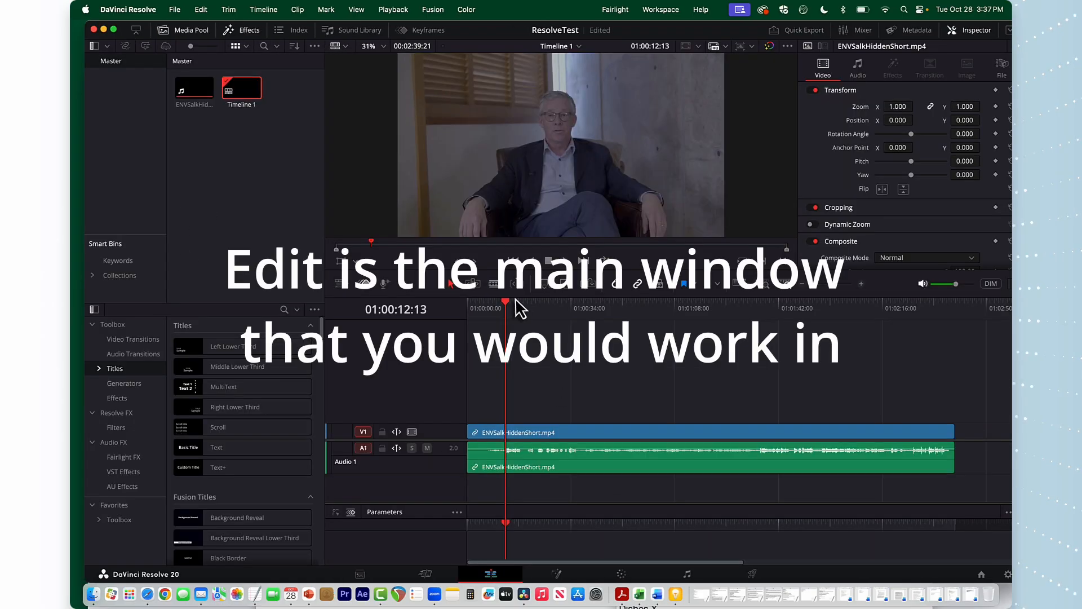
mouse_move(510, 312)
mouse_down()
mouse_move(534, 309)
mouse_move(489, 307)
mouse_up()
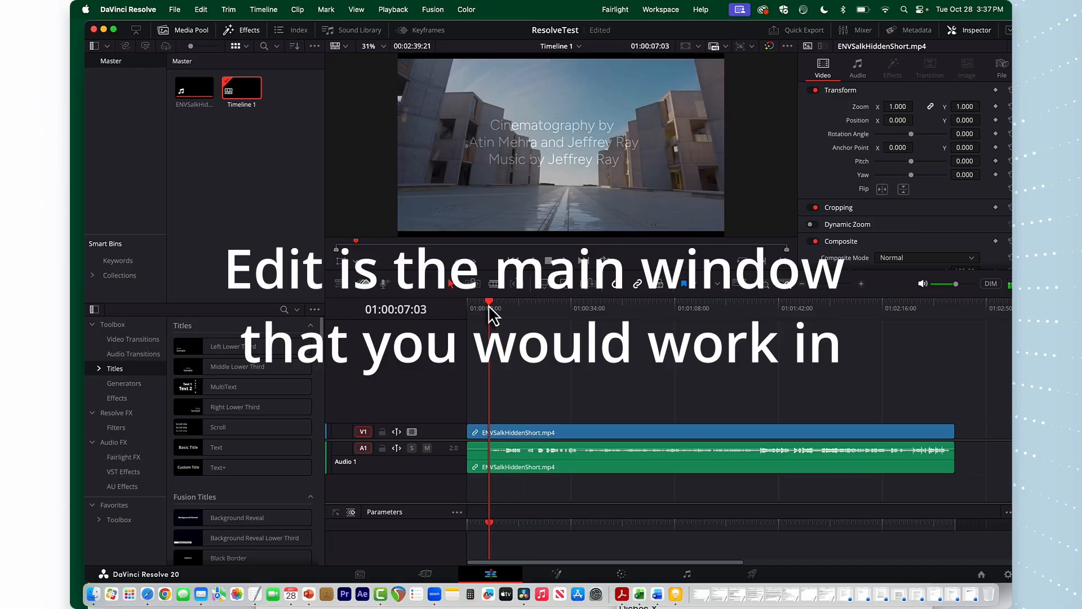
click(243, 30)
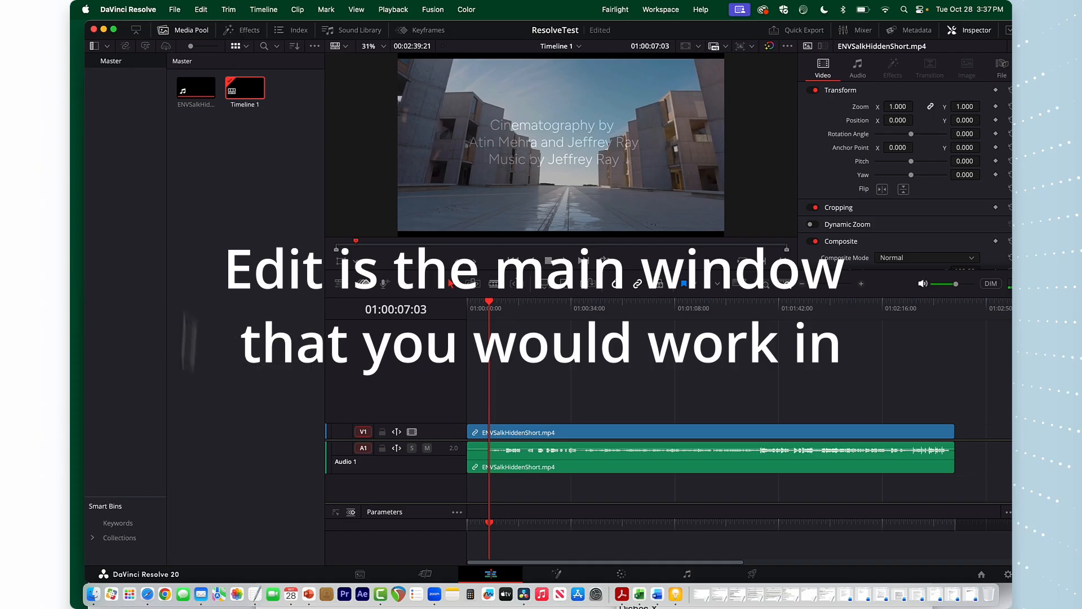
click(242, 32)
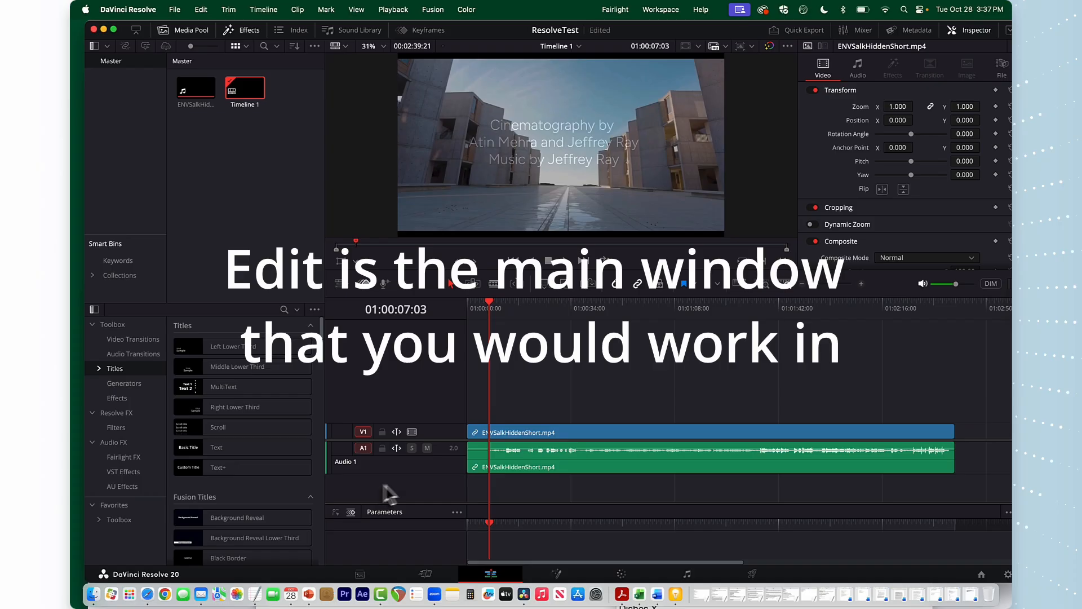
click(223, 386)
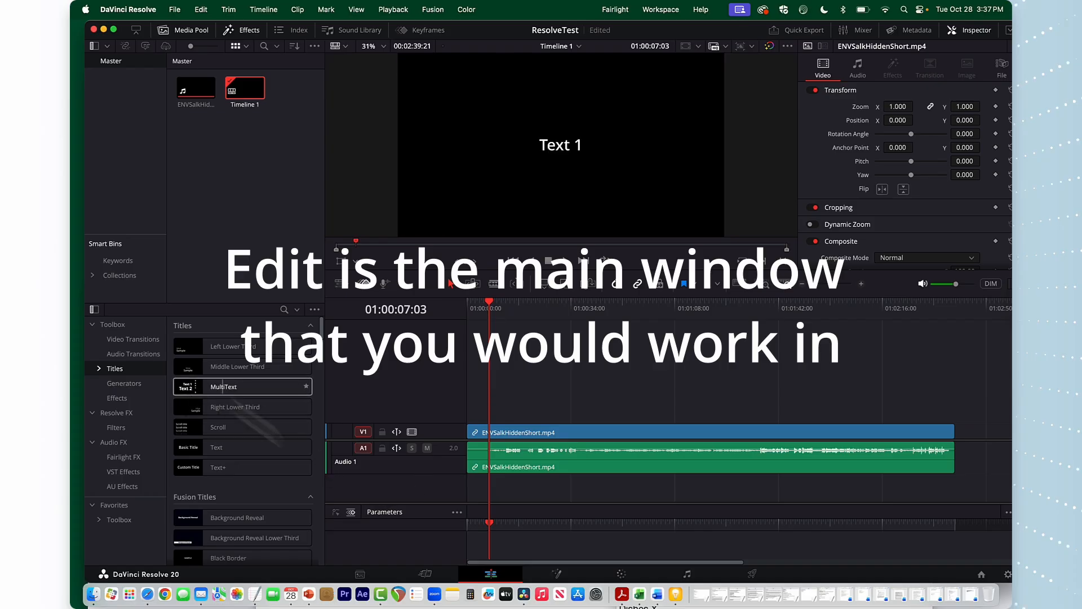
click(491, 302)
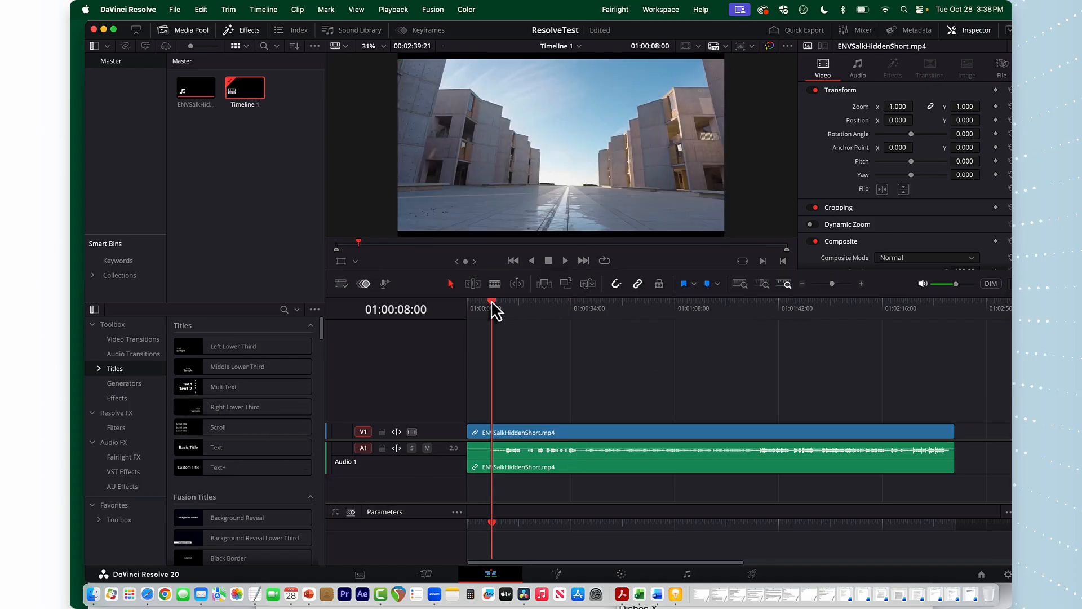
drag(492, 305, 560, 314)
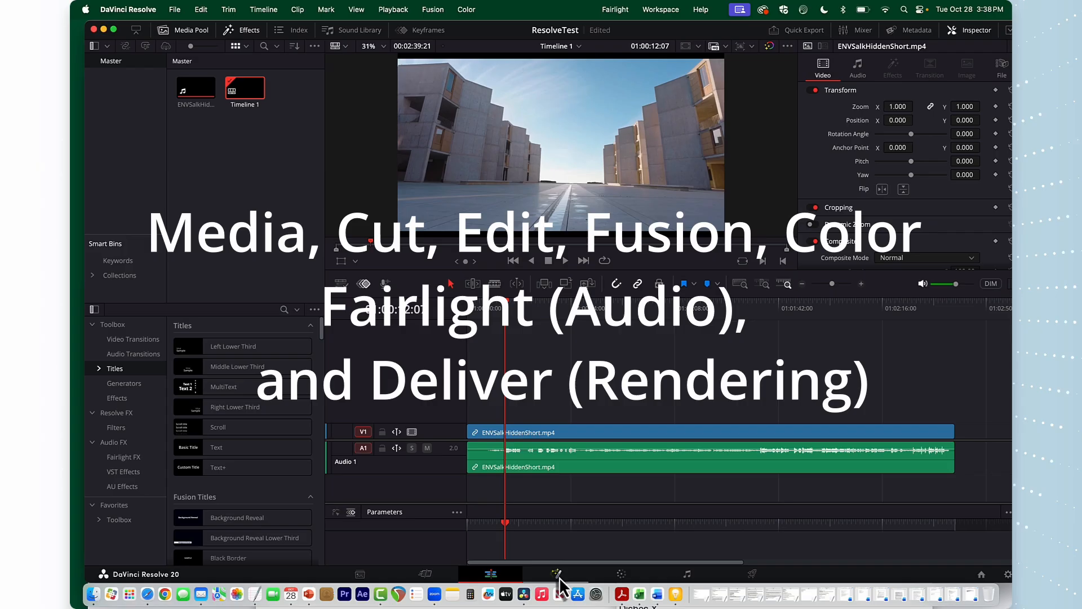
Tour the Fusion, Color, Fairlight and Deliver pages
click(558, 575)
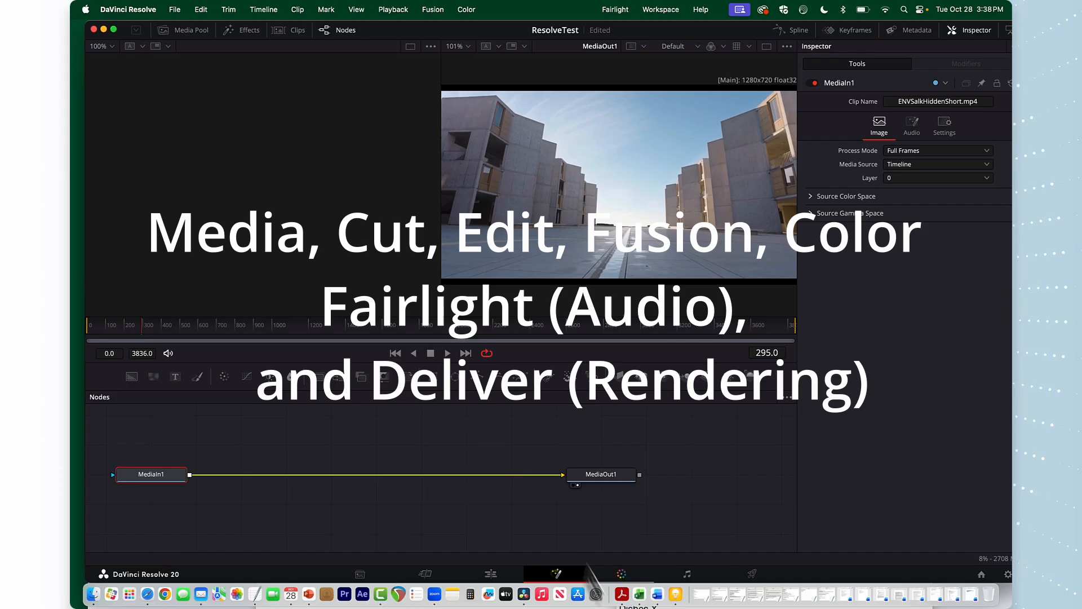
click(622, 575)
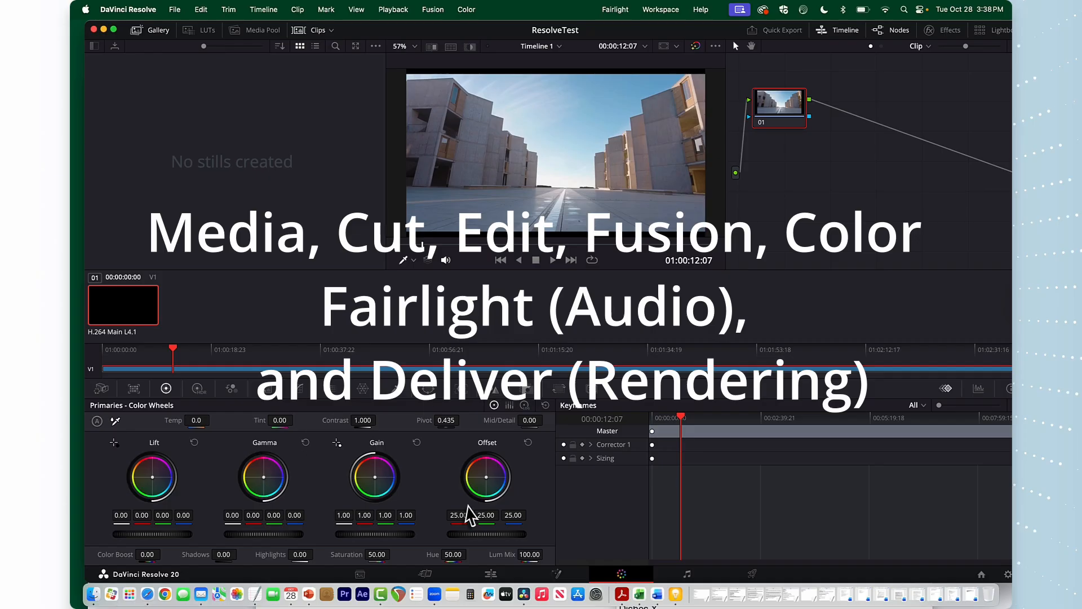
click(687, 576)
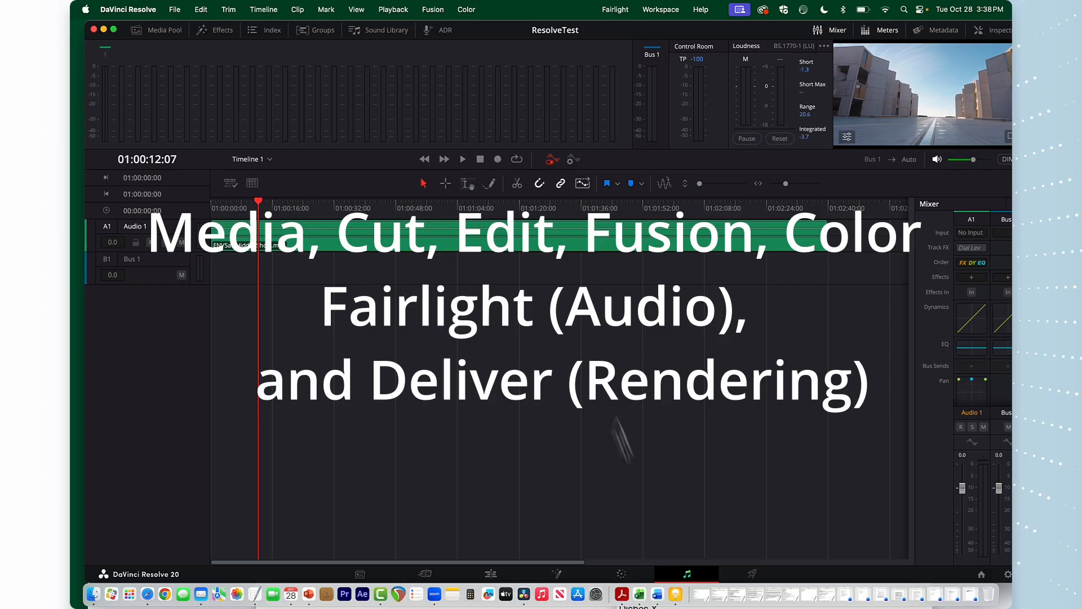
click(752, 575)
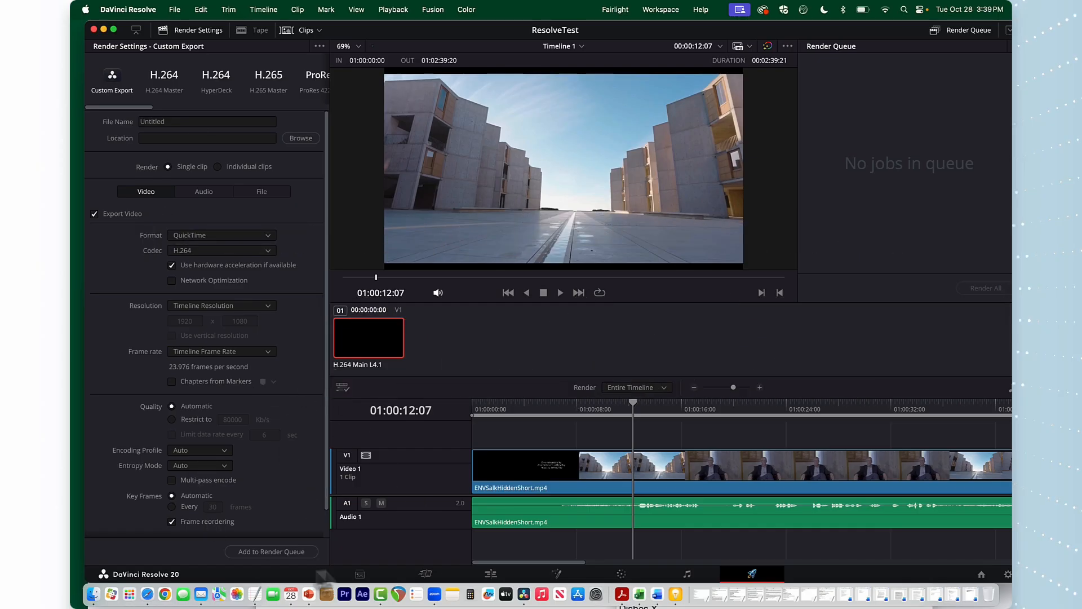
Return to the Edit page, zoom into the timeline, and split the clip at the playhead with the Blade tool
click(491, 574)
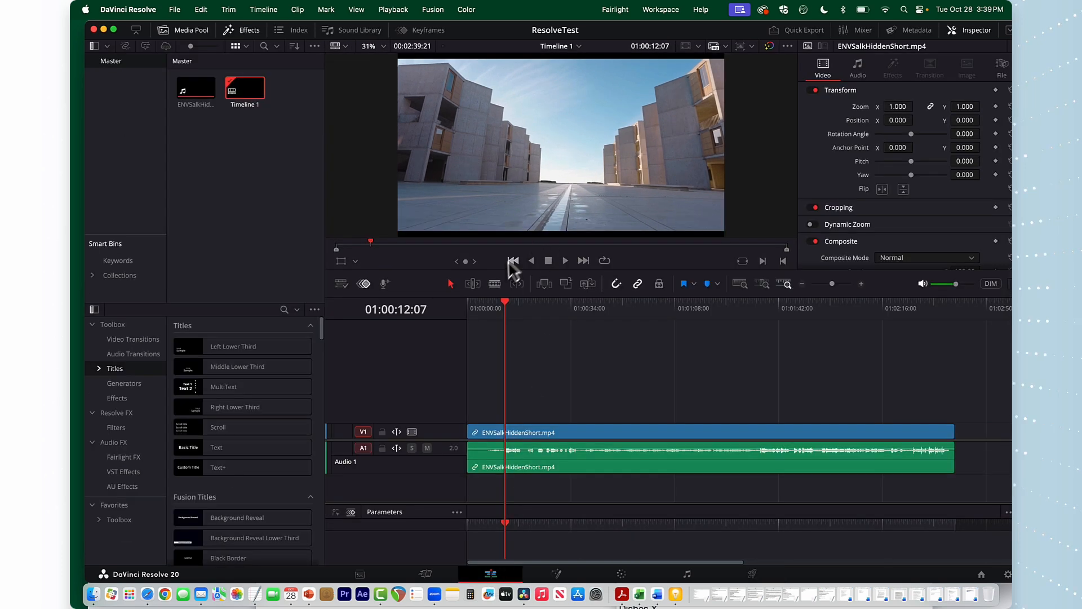
click(494, 284)
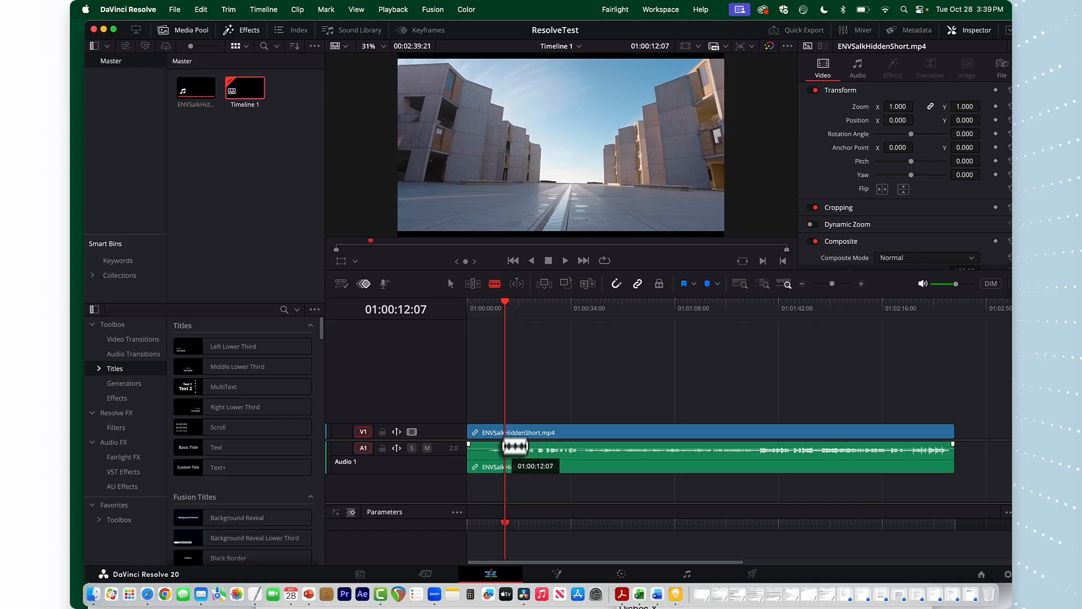
click(837, 284)
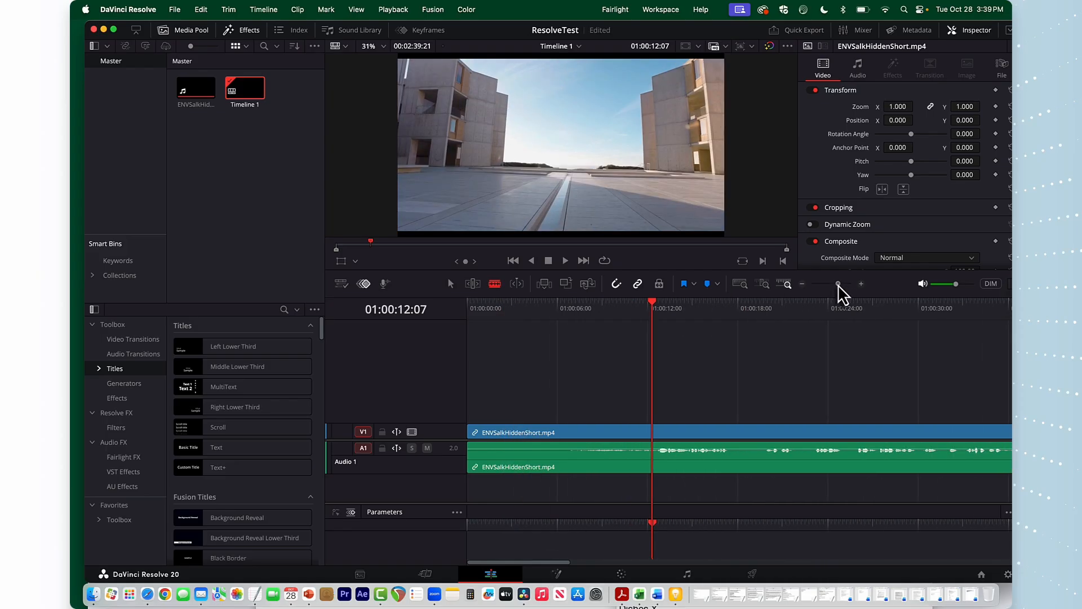
click(712, 437)
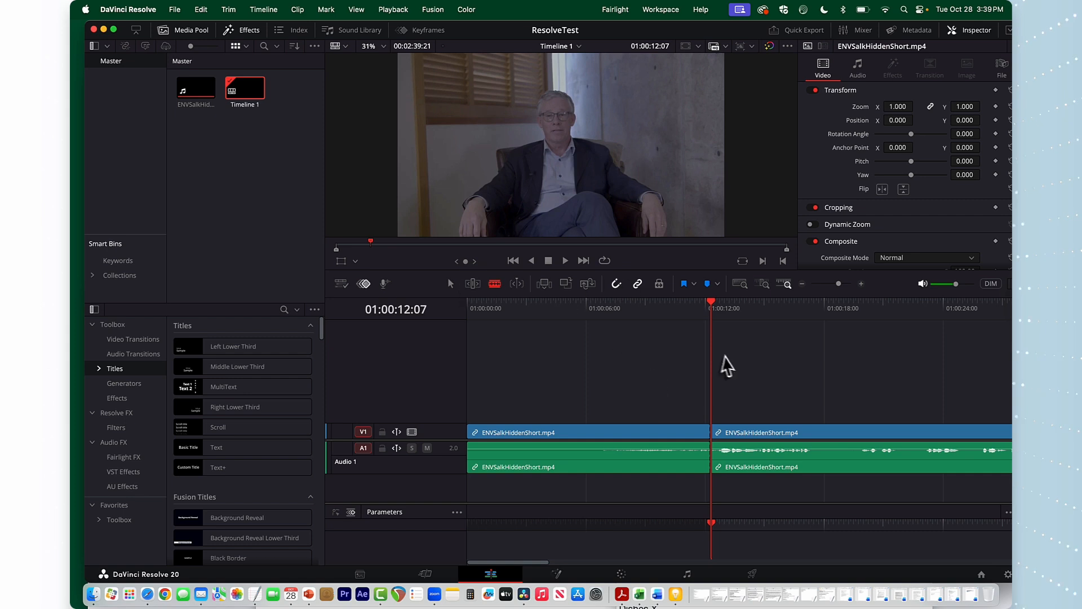
With the Selection tool, move the second clip segment right to leave a gap, and trim back the first segment's end
click(449, 284)
drag(728, 392, 838, 433)
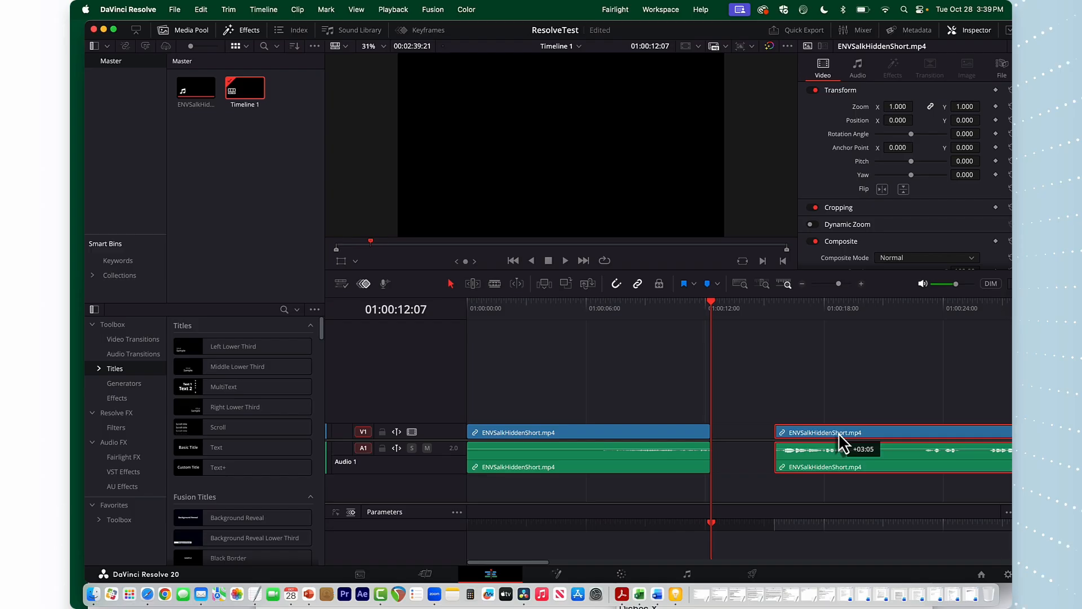
drag(839, 433, 787, 432)
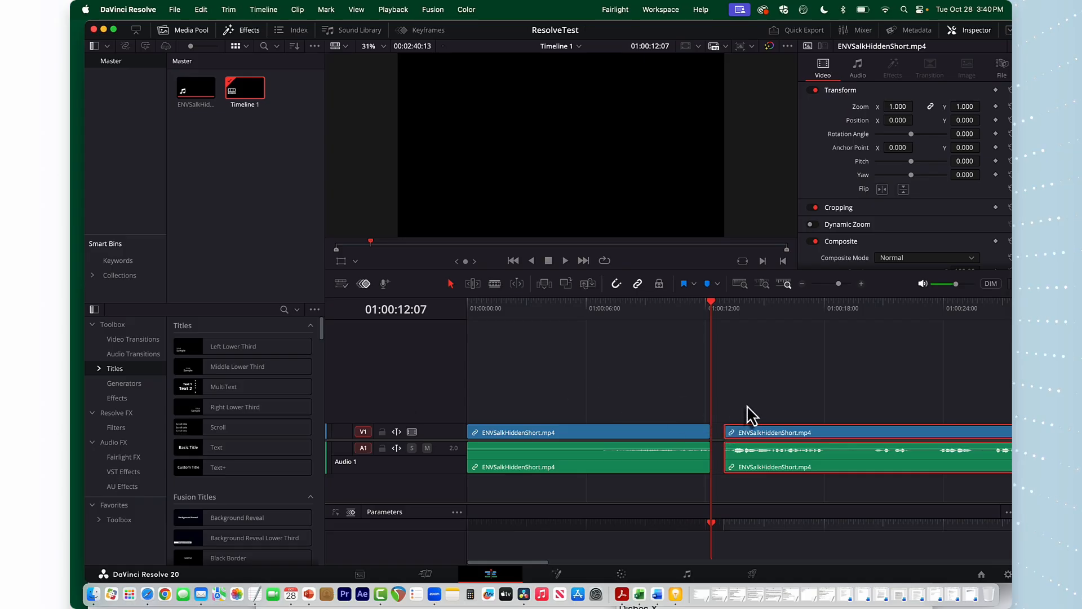
drag(724, 432, 787, 432)
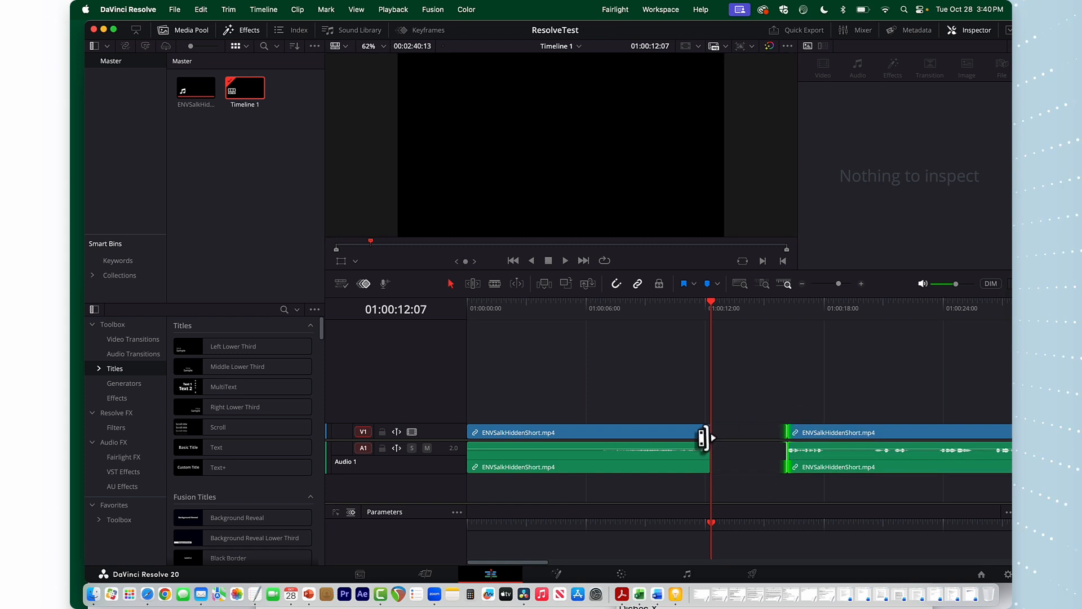
drag(705, 435, 678, 434)
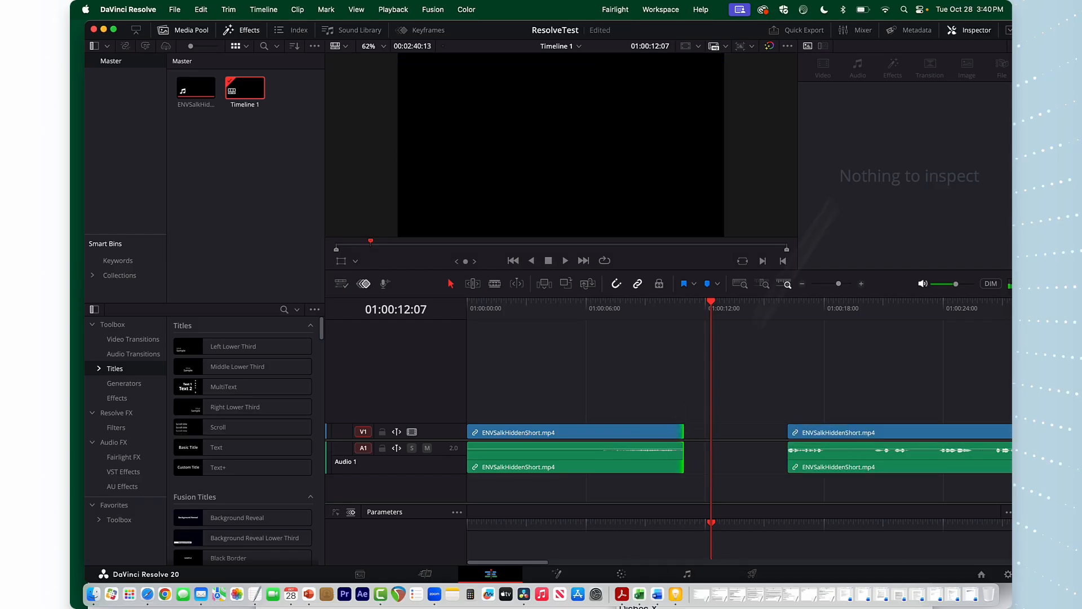
Zoom the timeline and peel back both segments at the cut, extending the second segment's start and shortening the first's end
drag(838, 288, 840, 288)
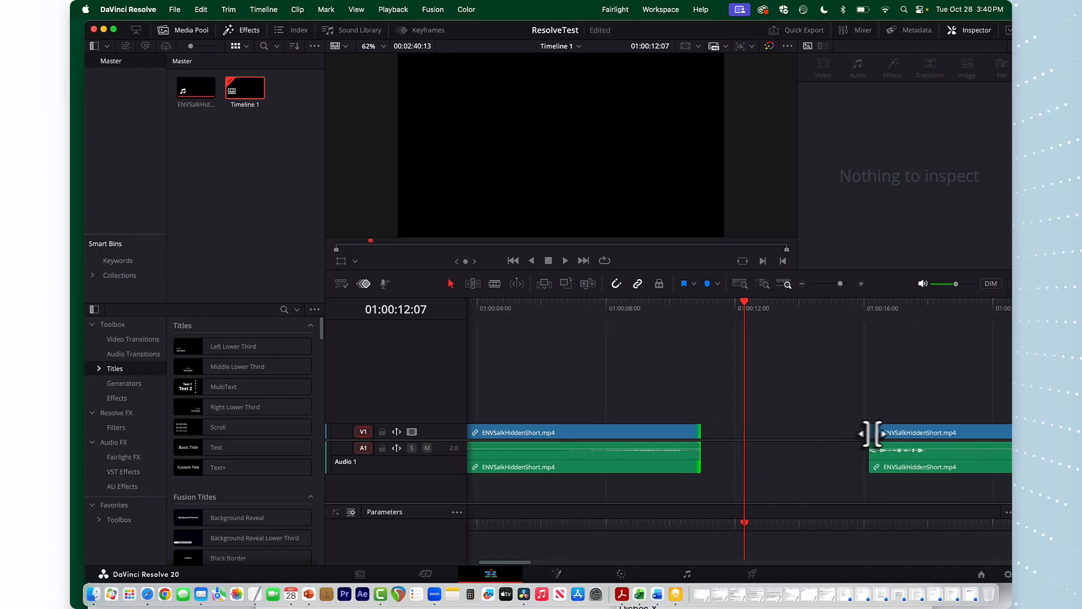
drag(868, 433, 804, 432)
drag(840, 285, 843, 286)
drag(875, 435, 720, 432)
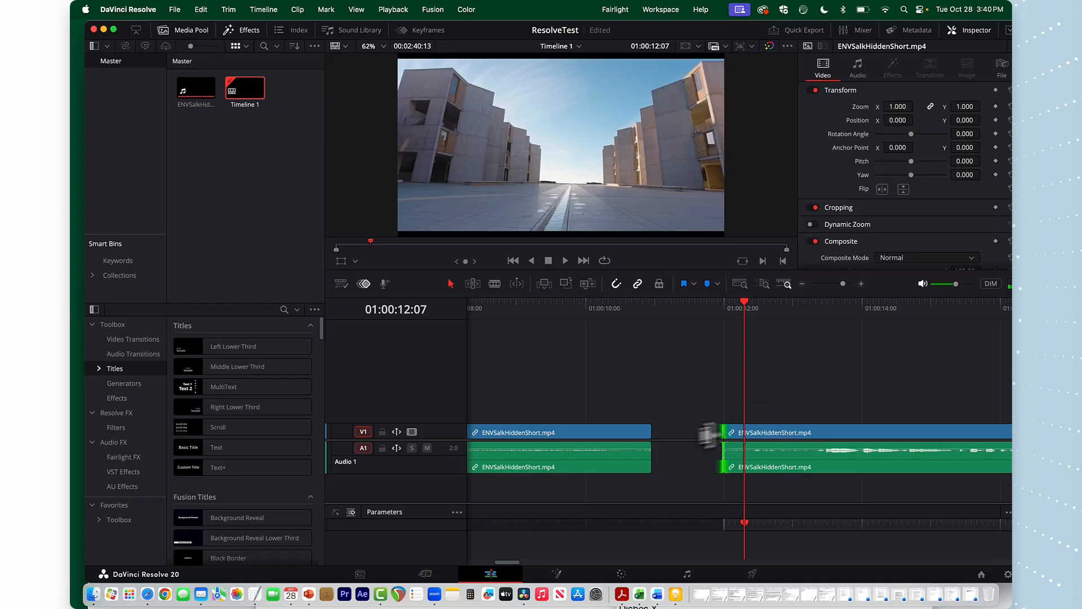
drag(647, 432, 579, 433)
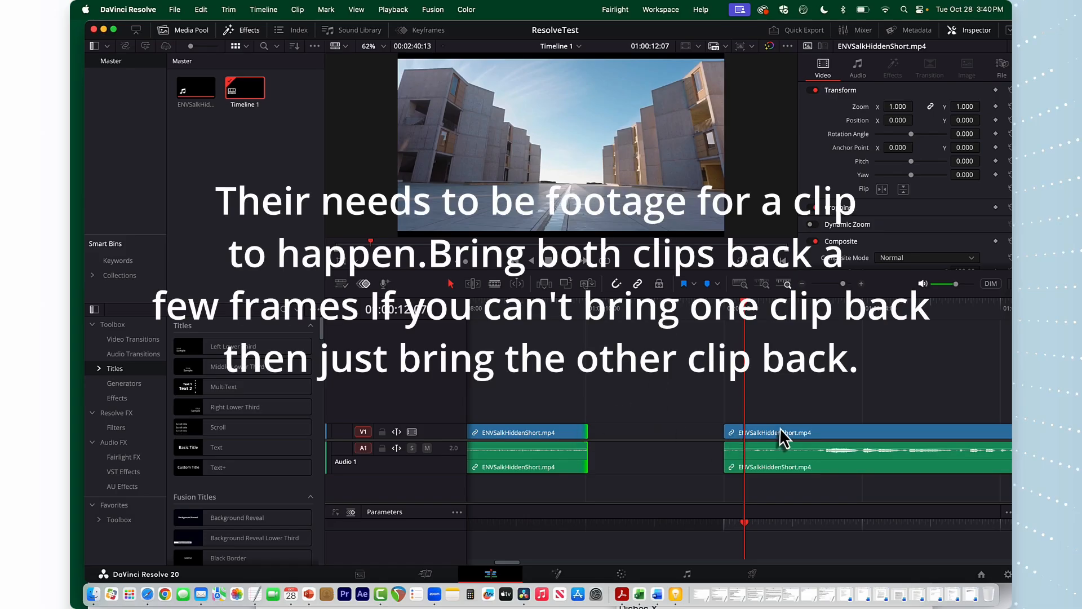
Select the second segment and move it left so it butts against the end of the first segment
drag(689, 382, 791, 490)
drag(822, 431, 689, 438)
Open the video transitions and apply a Cross Dissolve to the cut between the two segments
drag(745, 310, 541, 341)
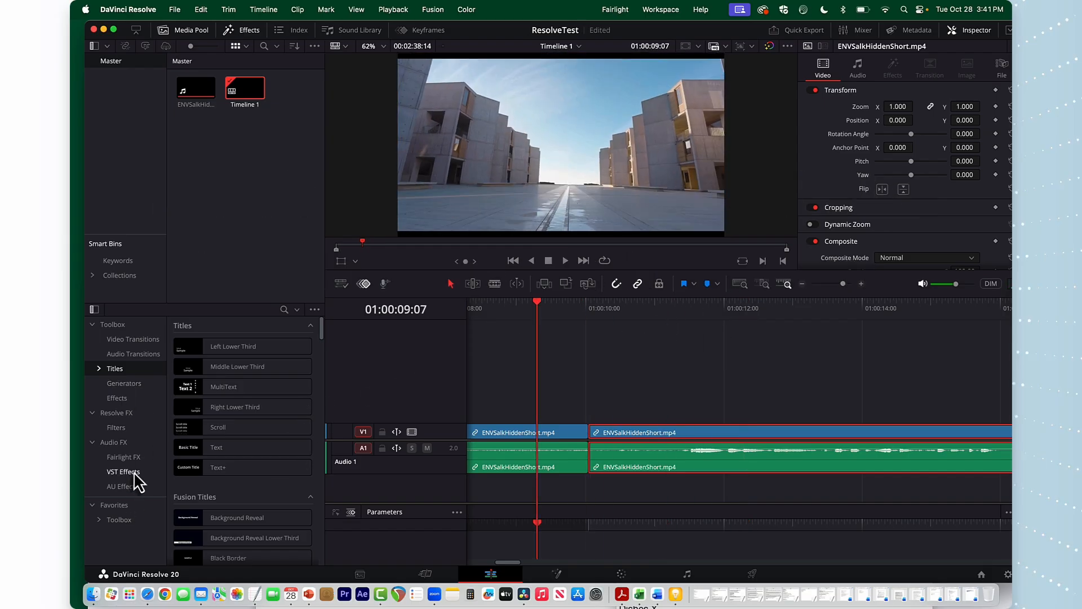
click(133, 340)
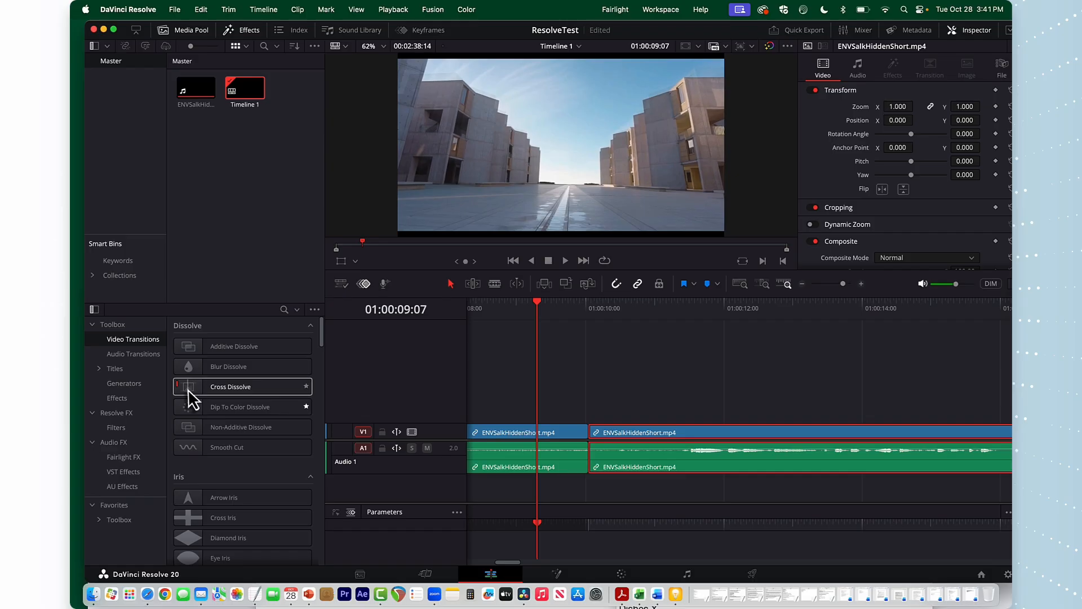
drag(188, 389, 596, 449)
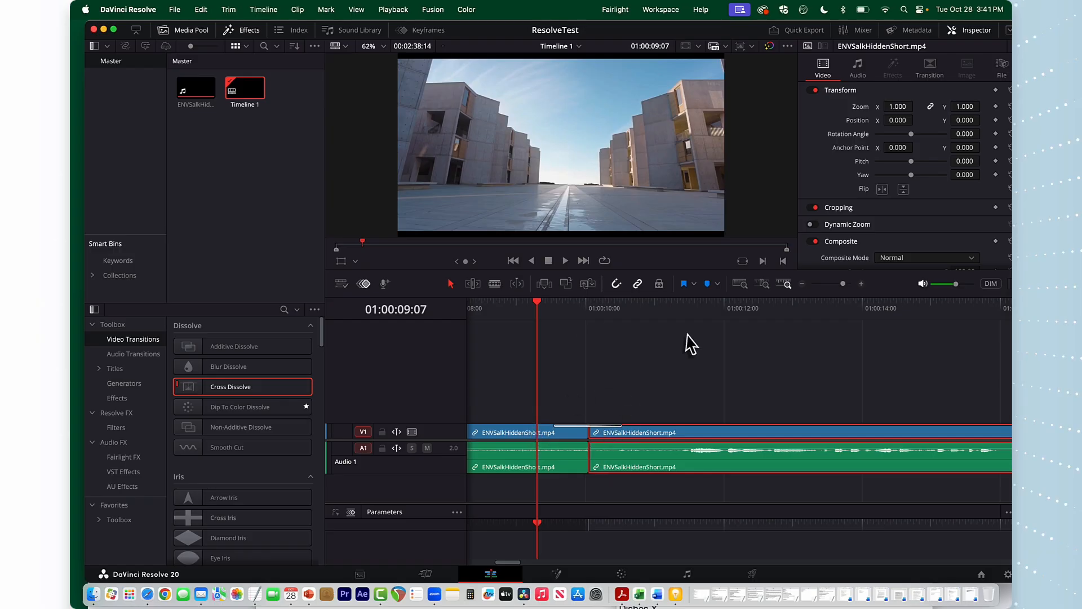
Play back and scrub across the cut to preview the Cross Dissolve transition
key(space)
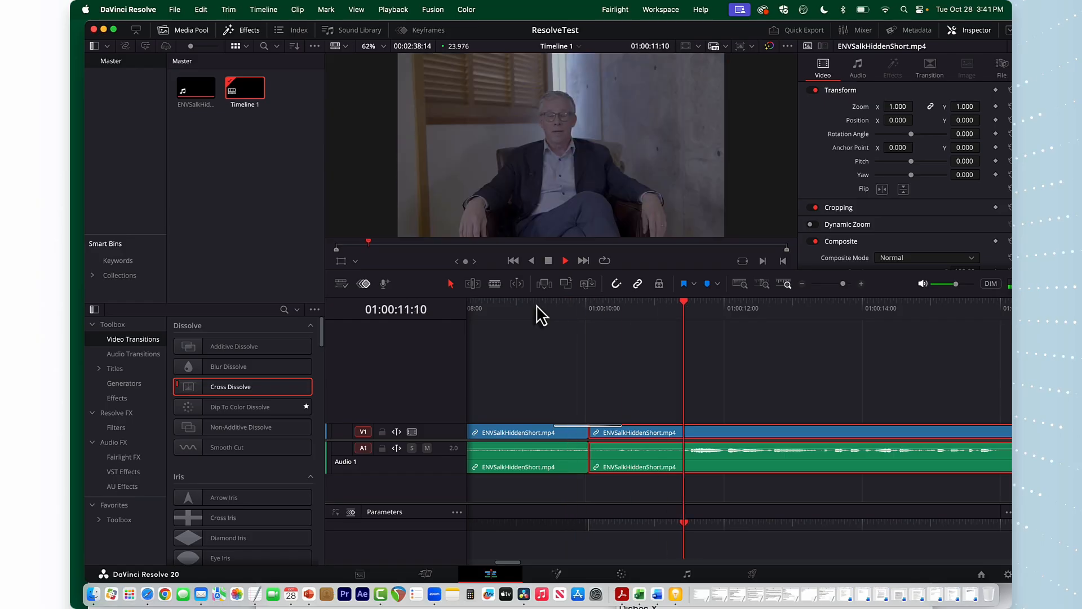
key(space)
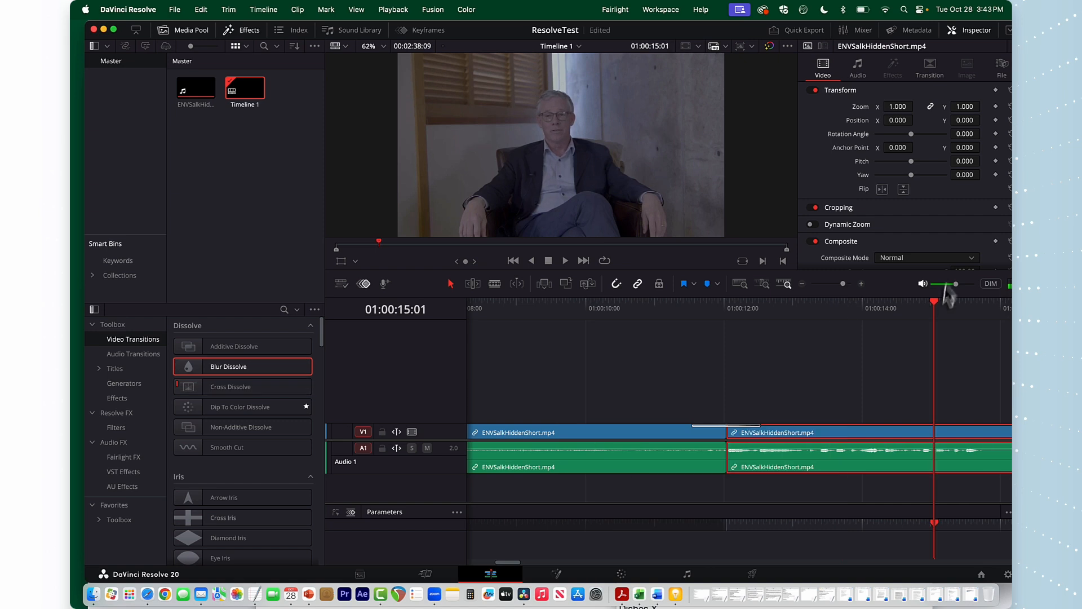
drag(935, 310, 616, 341)
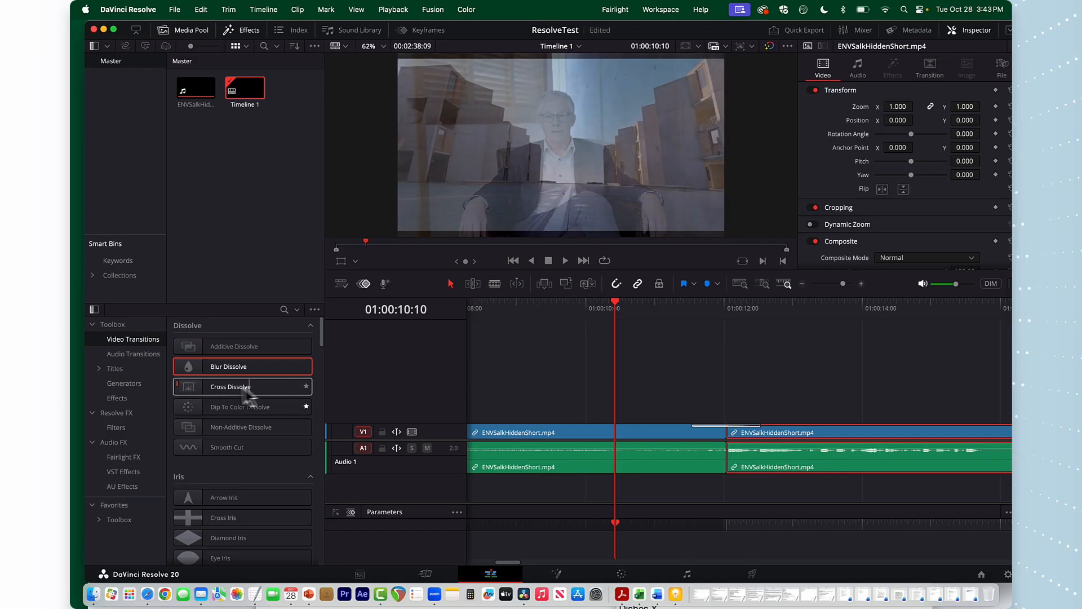
click(208, 390)
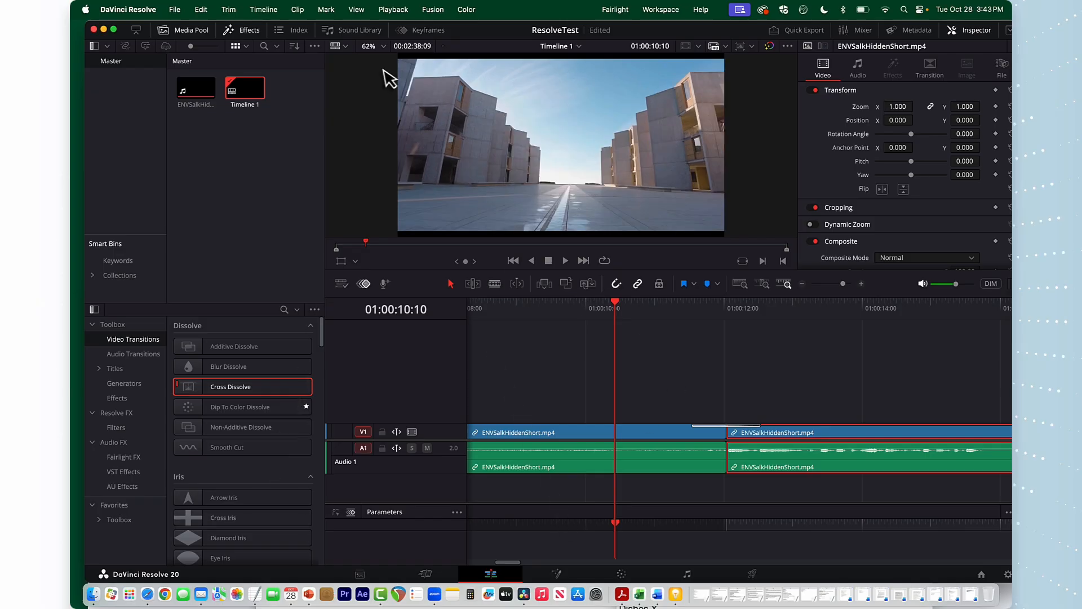
Switch to the PowerPoint tutorial, leaf through slides 3 to 6, and bring DaVinci Resolve back to the front
drag(123, 28, 197, 285)
click(386, 265)
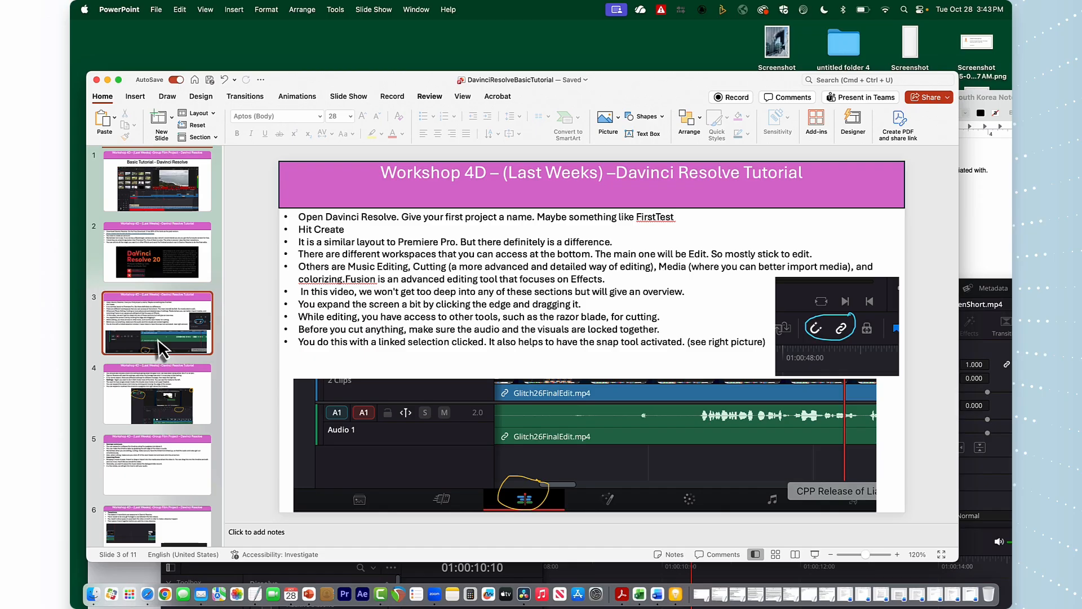
click(172, 411)
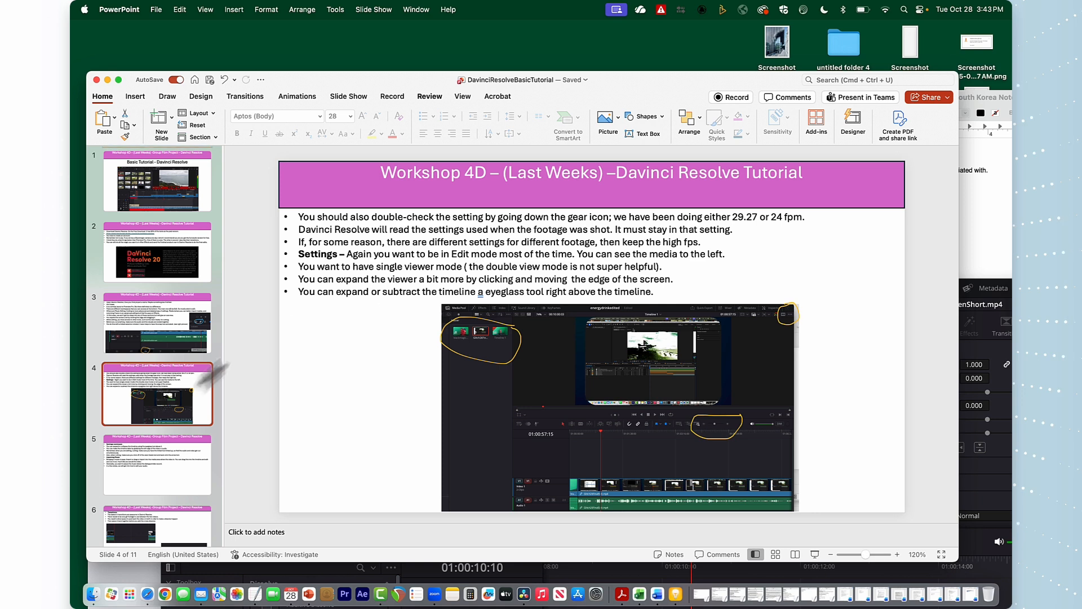
click(178, 477)
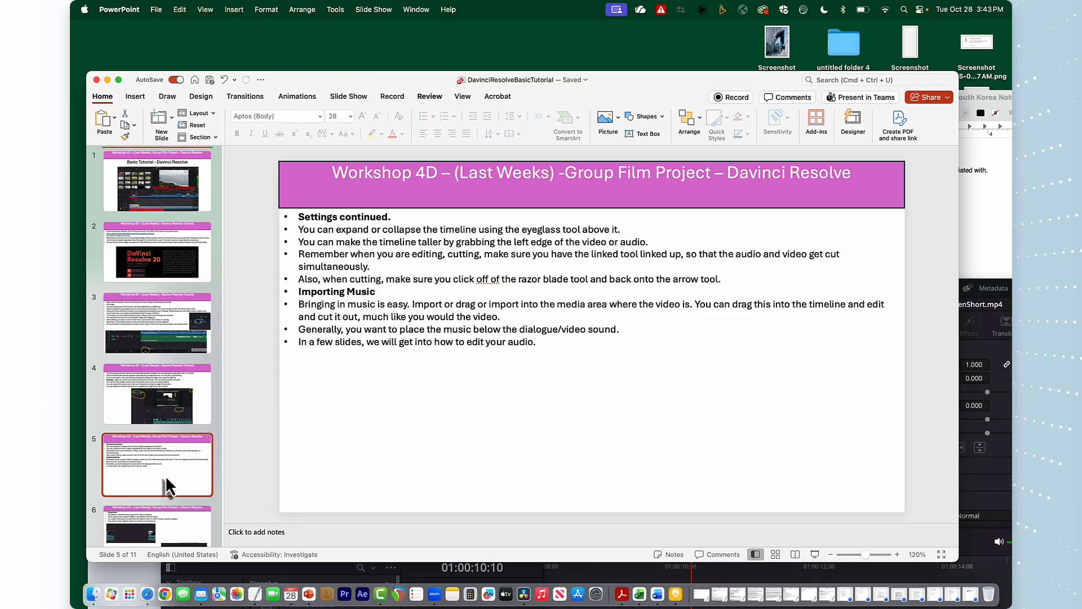
click(158, 501)
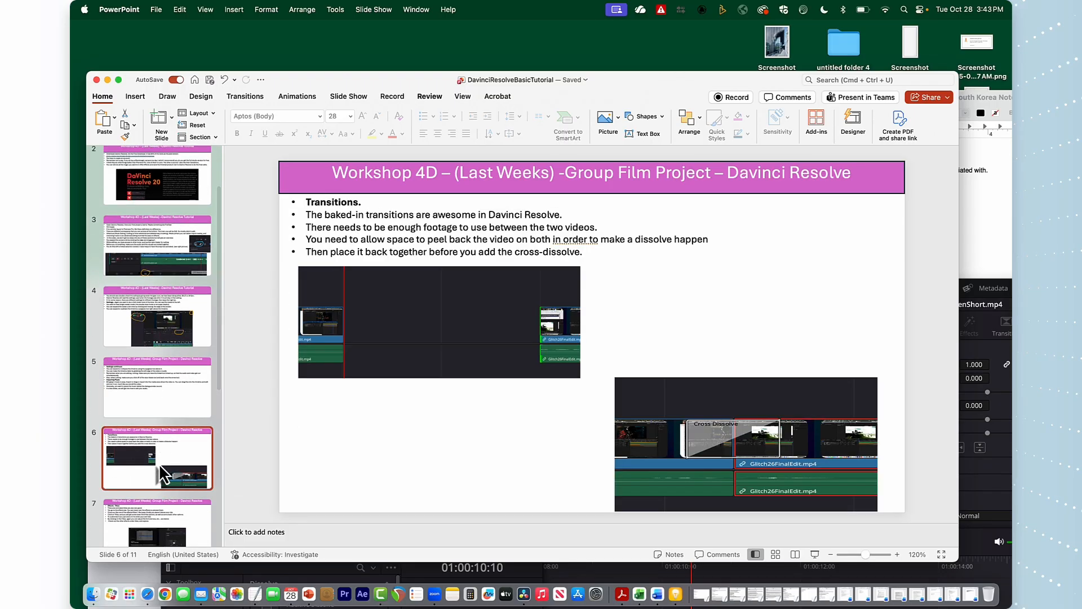
click(168, 388)
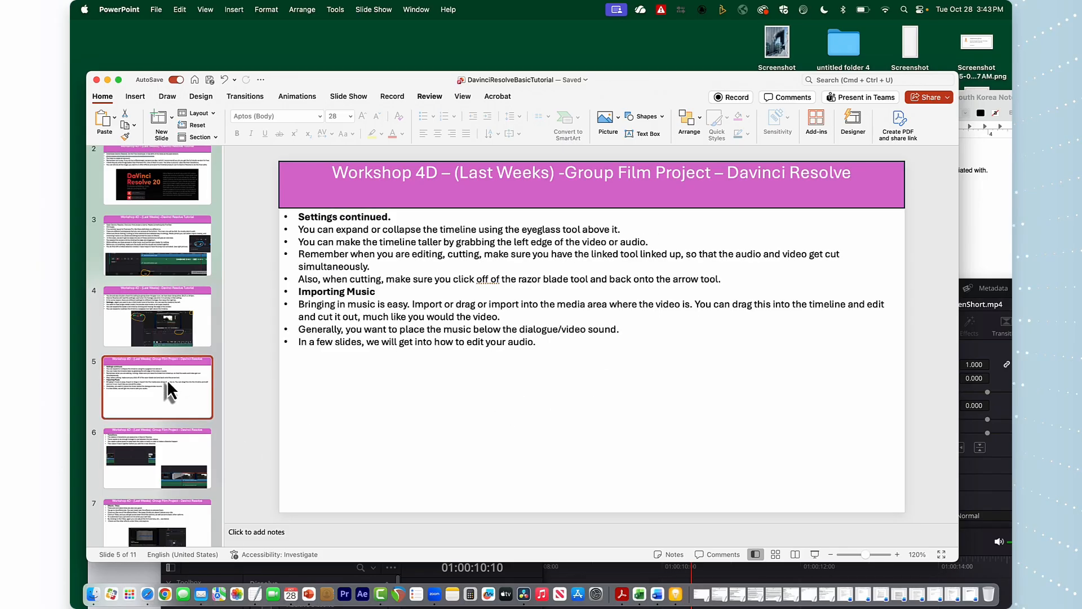
drag(347, 80, 391, 459)
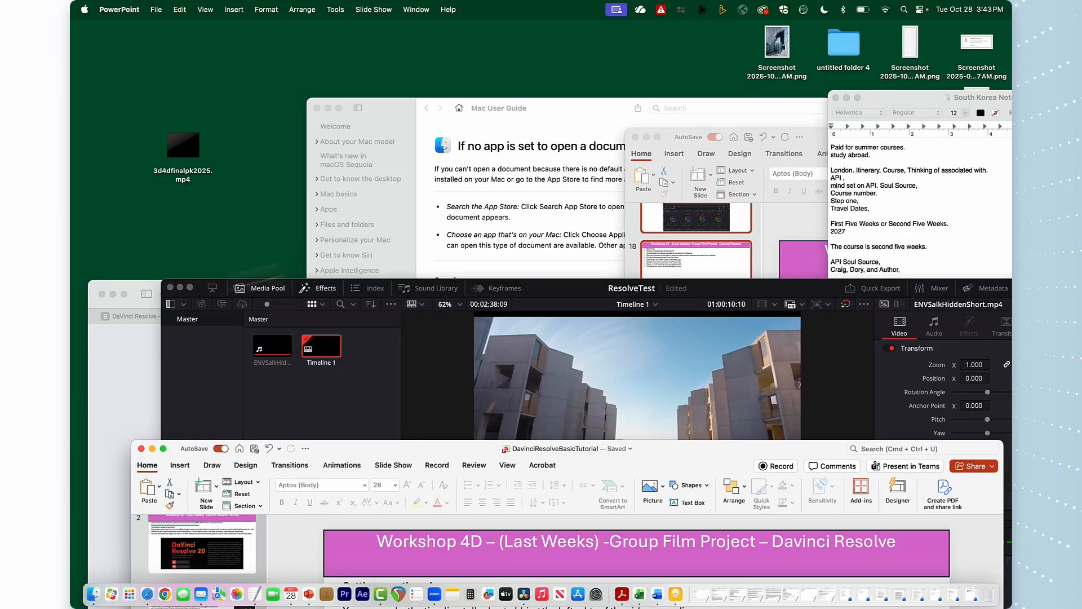
drag(552, 297, 434, 40)
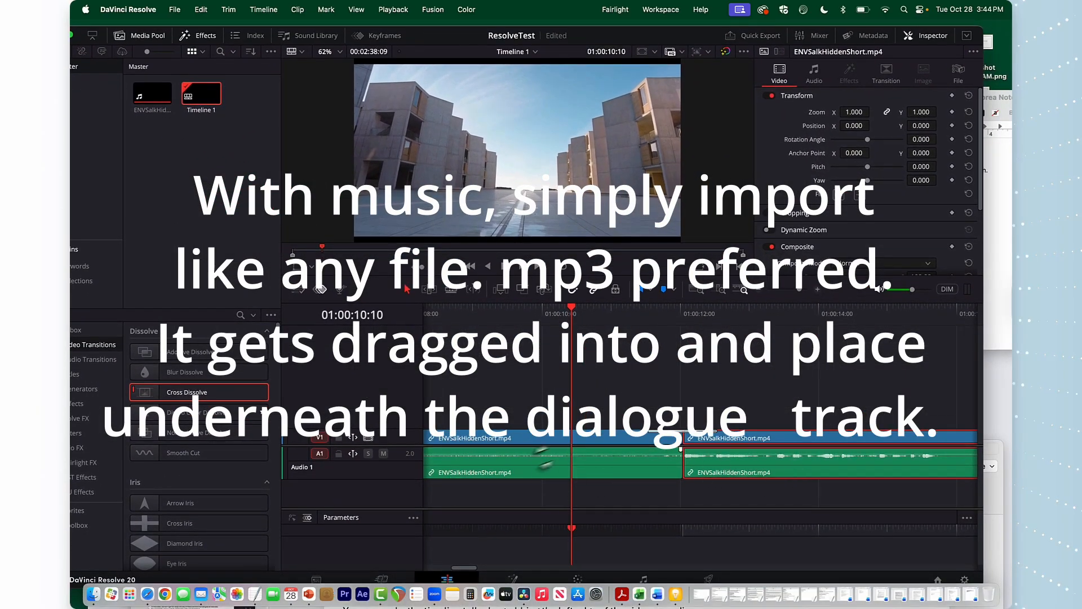
click(544, 505)
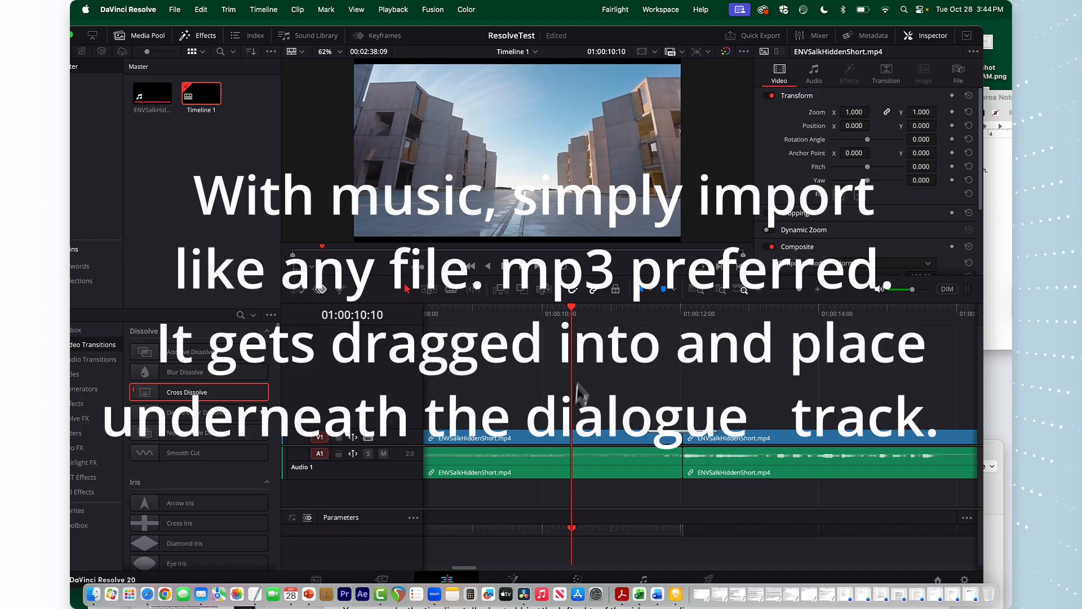
drag(572, 314, 492, 326)
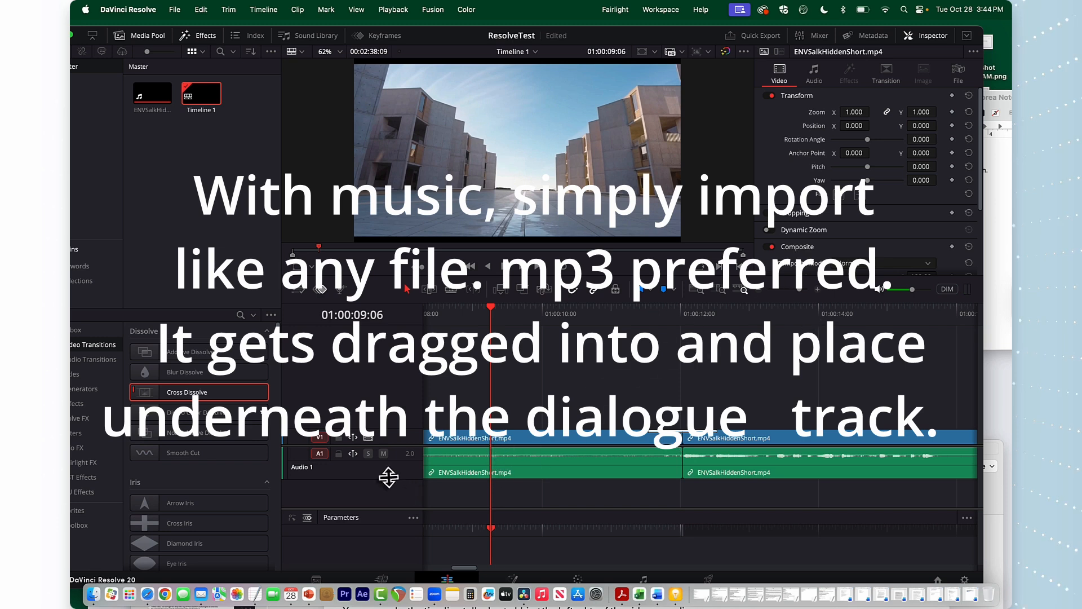
click(542, 463)
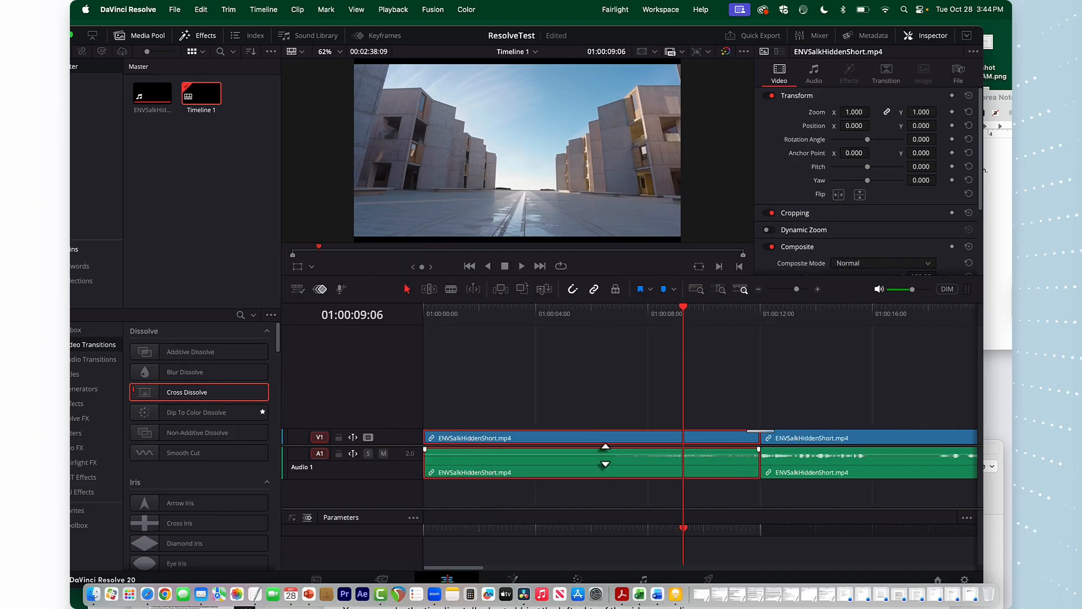
drag(605, 455, 605, 458)
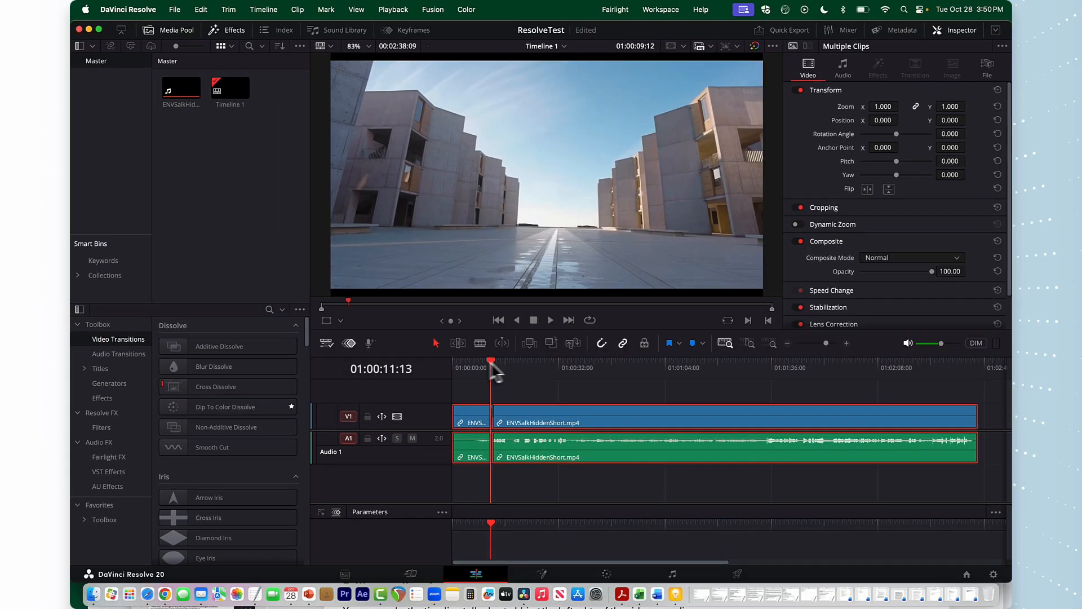
drag(493, 367, 465, 368)
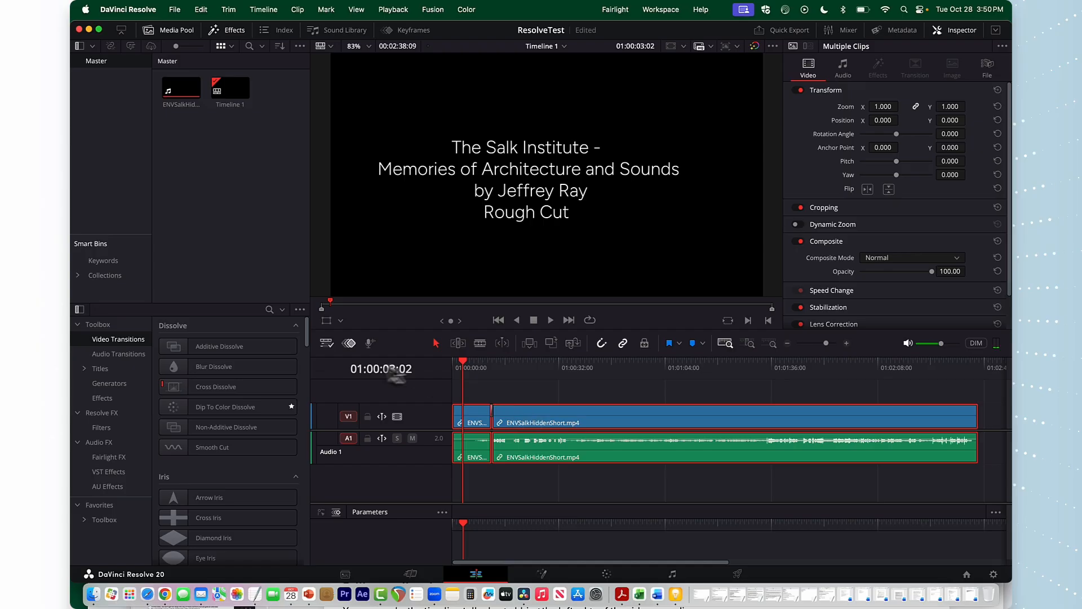
Open the timeline view options and increase both the video and audio track heights
click(341, 321)
click(340, 322)
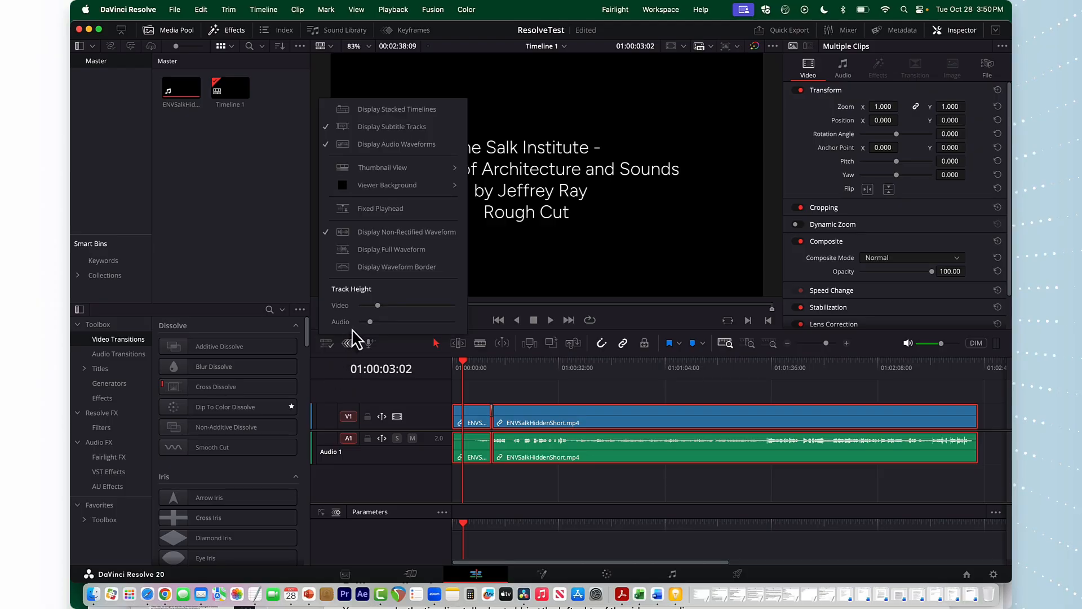
drag(378, 305, 392, 306)
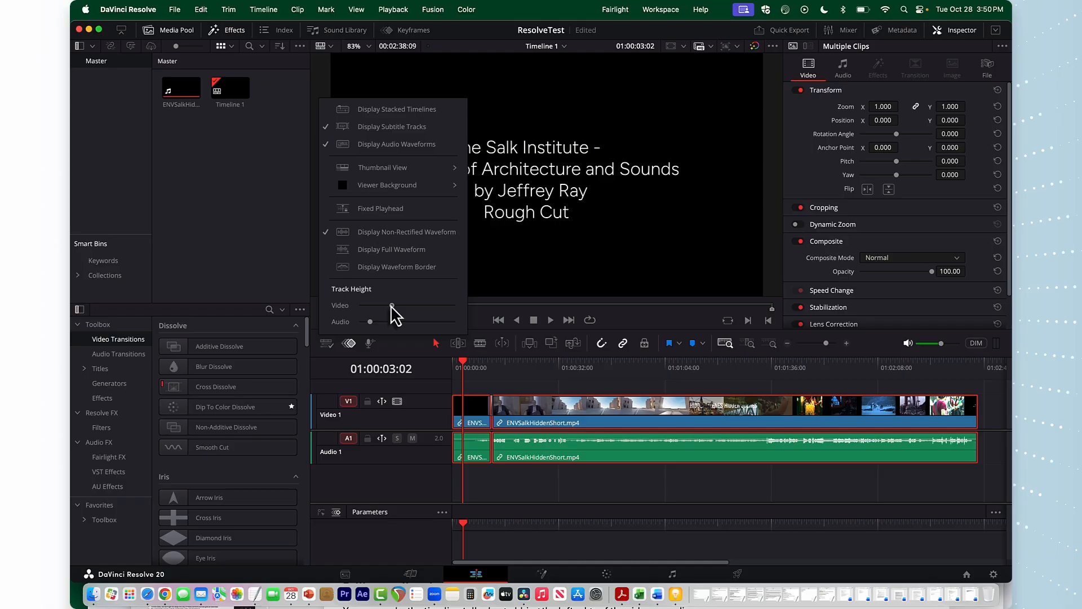
drag(370, 322, 383, 321)
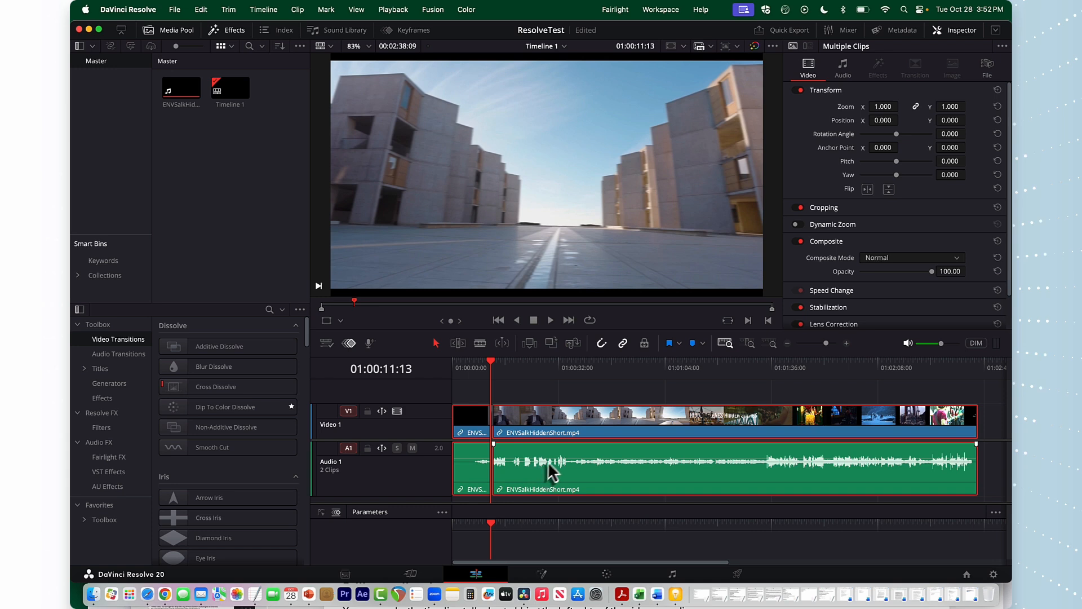
Play back the timeline to review the audio track
drag(551, 459, 552, 459)
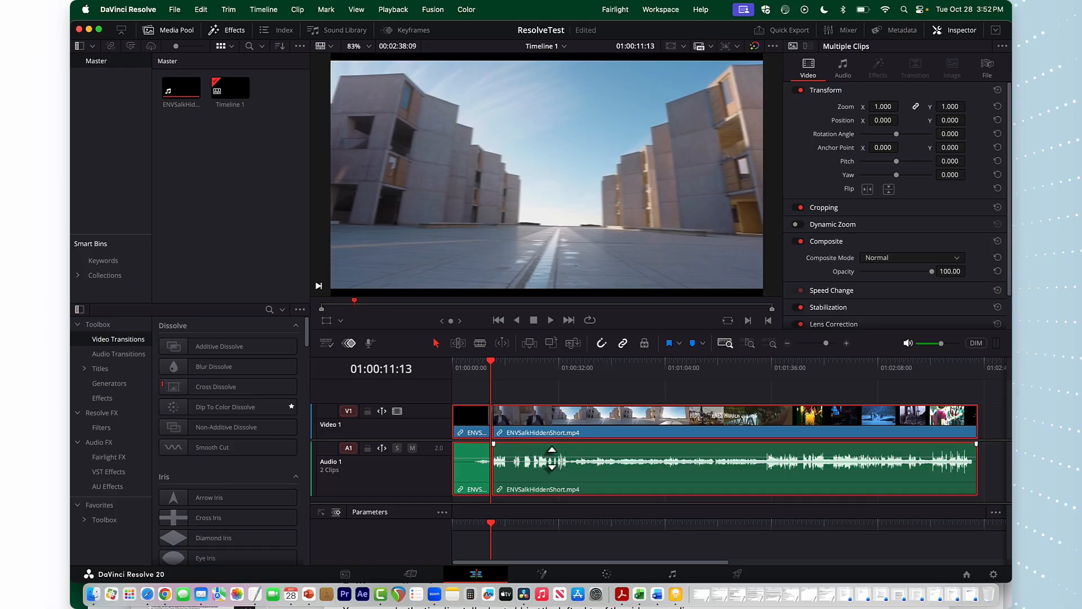
key(space)
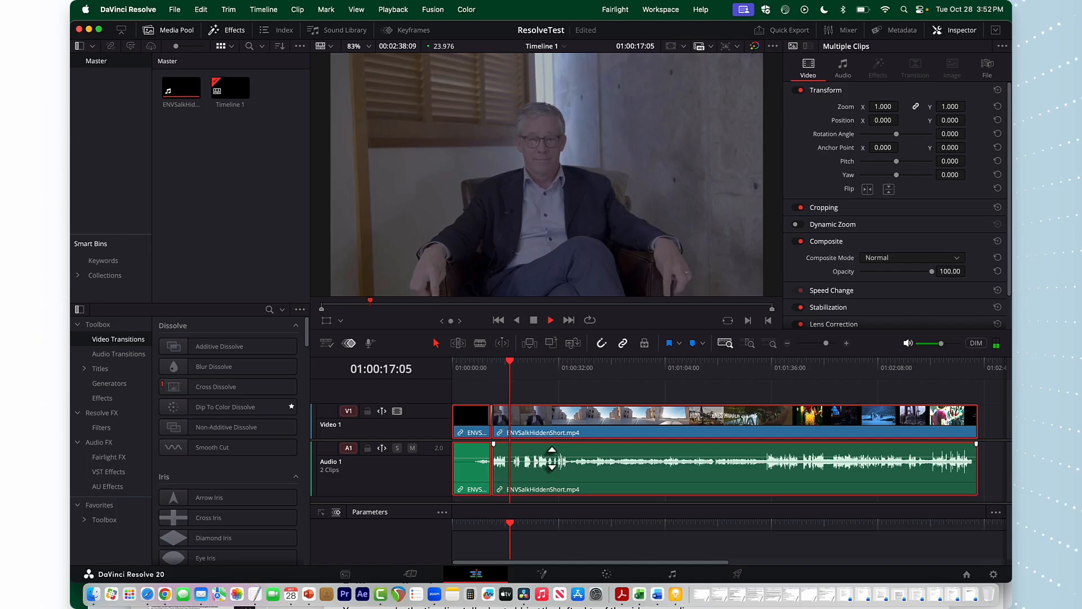
key(space)
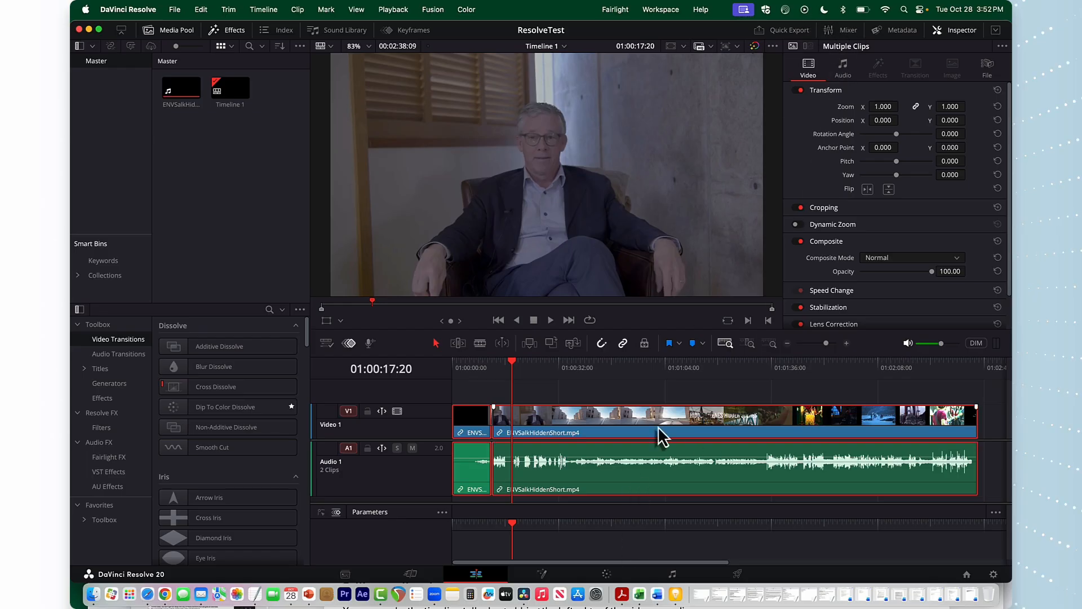
Open the Mixer panel and zoom the timeline in on the audio around 01:00:18
click(846, 32)
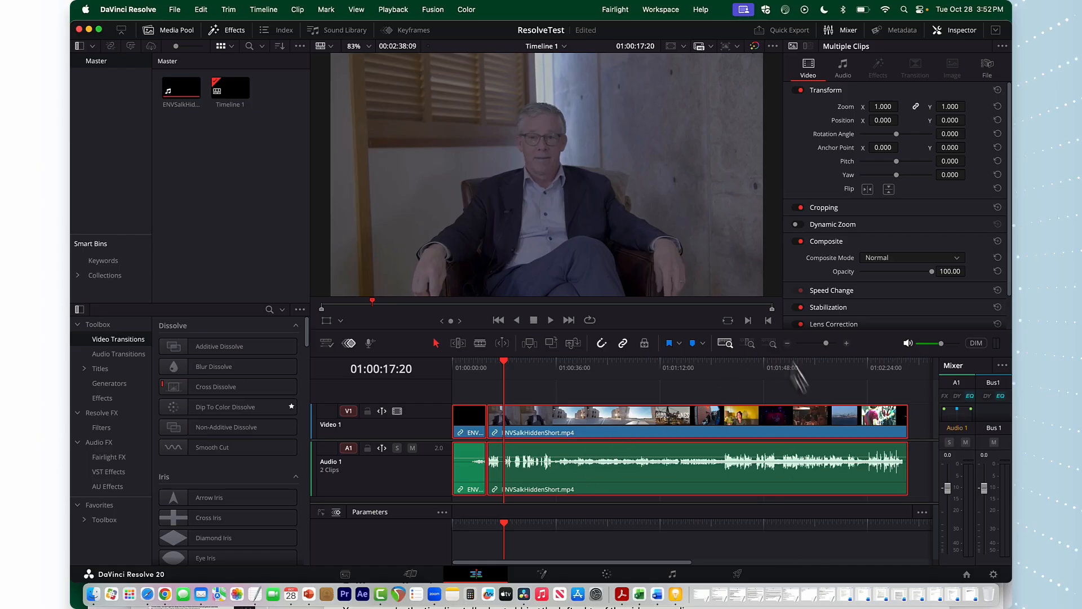
click(848, 345)
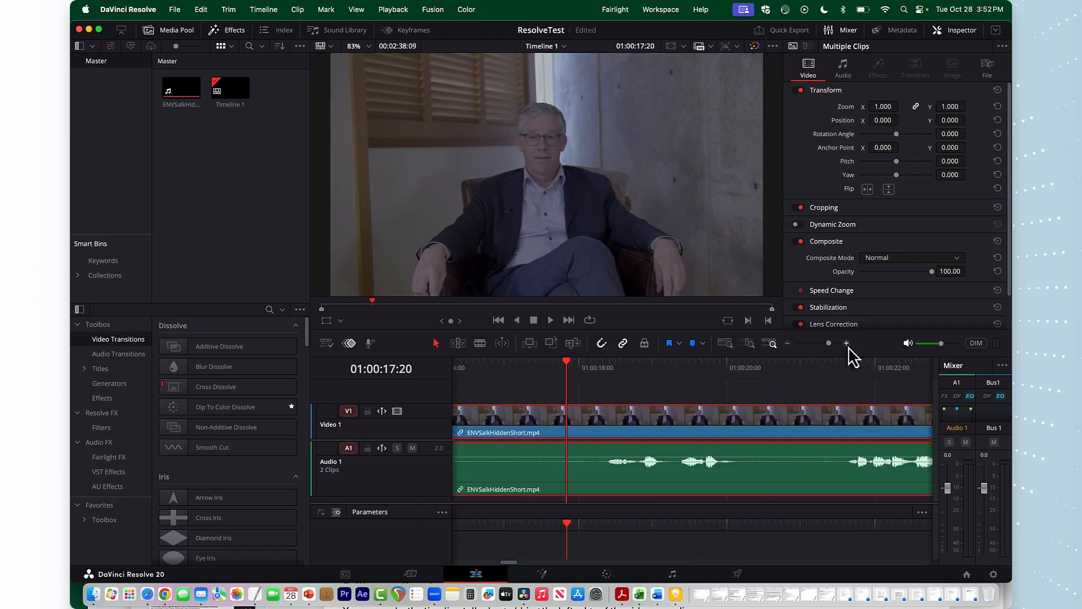
scroll(689, 503, right, 2)
scroll(689, 503, right, 1)
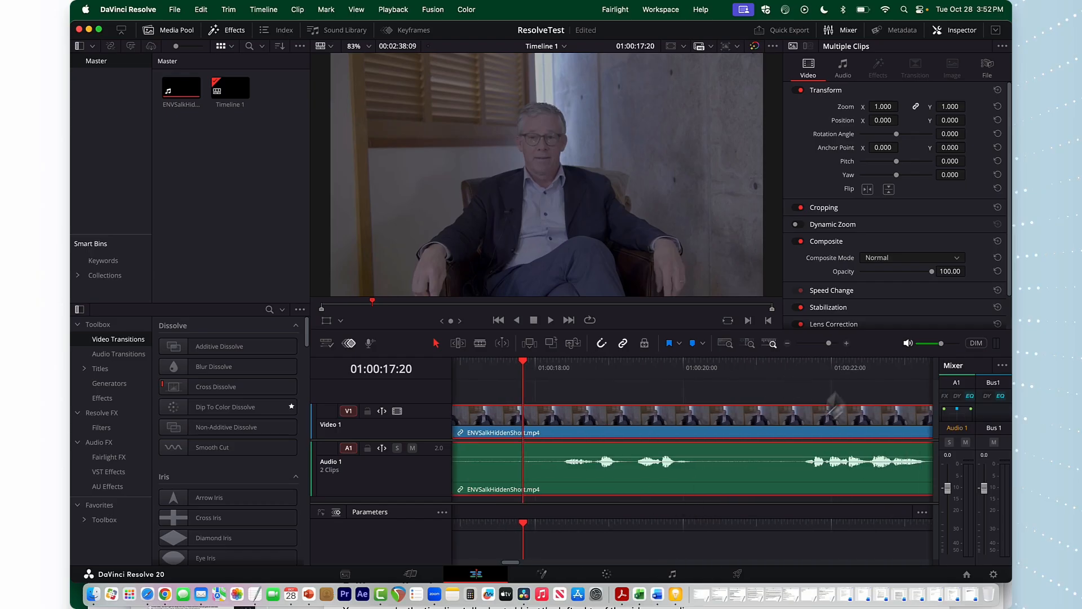
drag(830, 344, 827, 344)
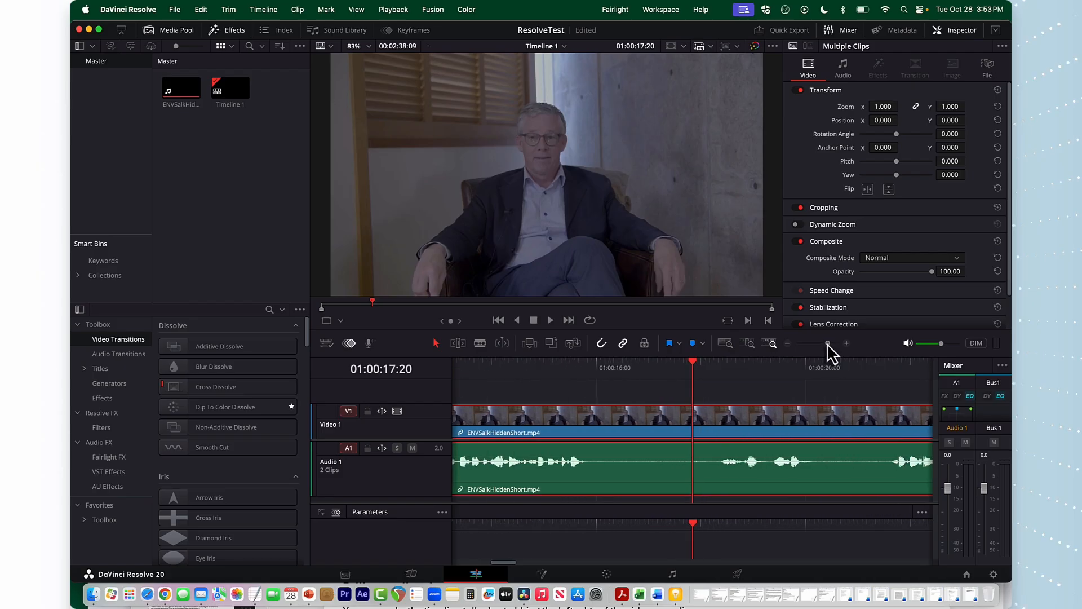
drag(694, 369, 719, 367)
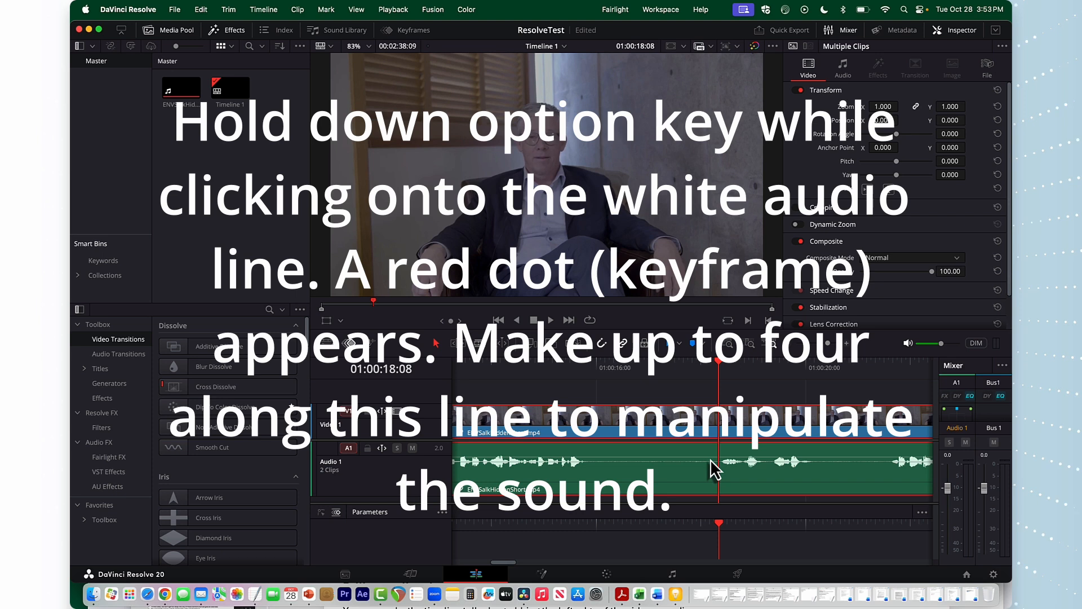
Add three volume keyframes on the audio clip's volume line around the playhead and reposition the last two
alt+click(712, 457)
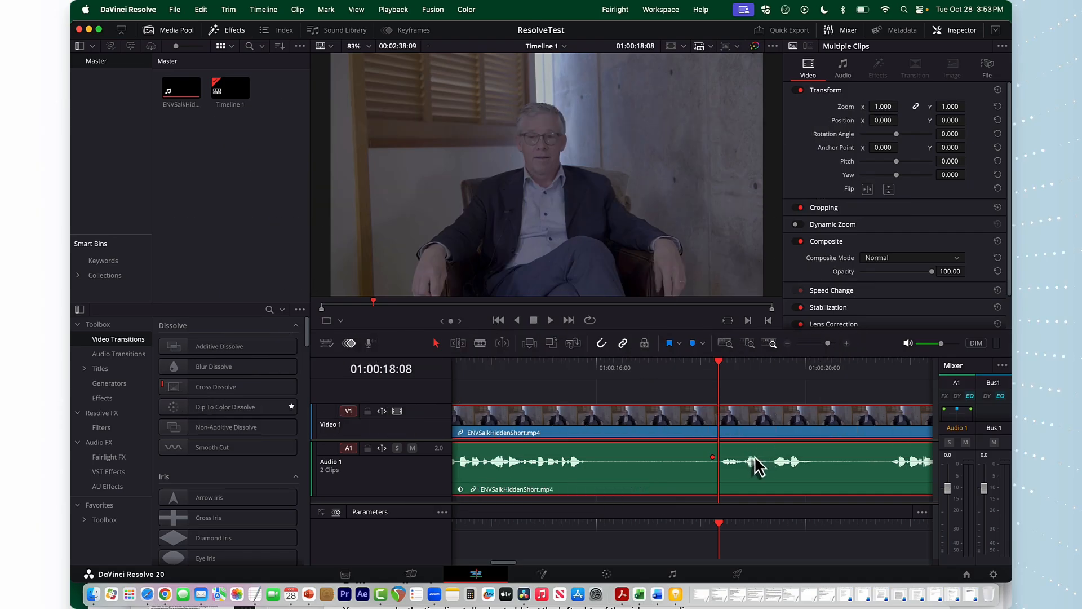
alt+click(759, 457)
alt+click(812, 457)
drag(759, 457, 808, 457)
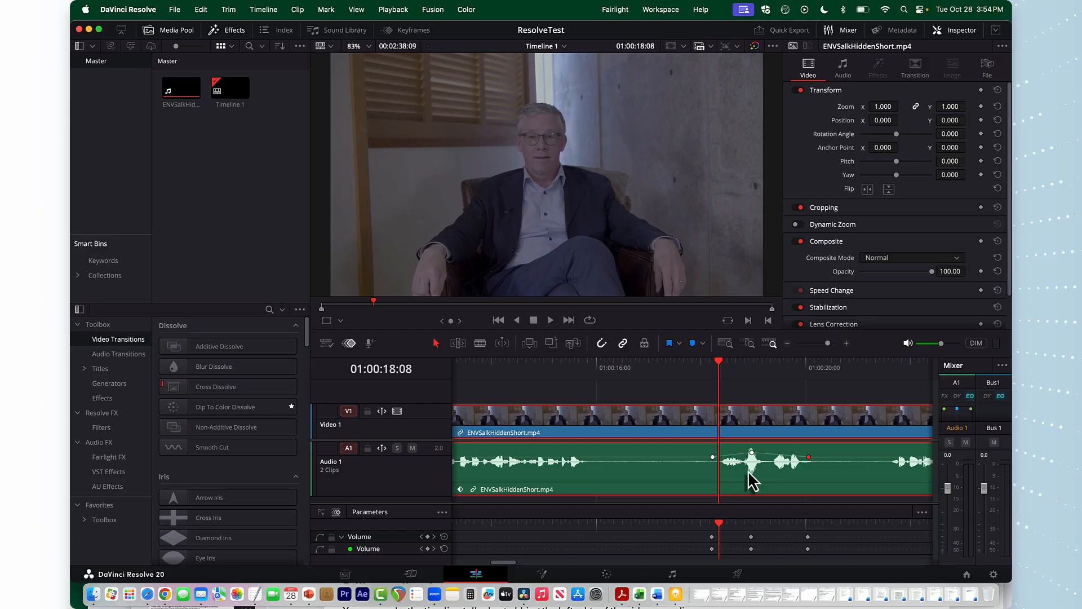
drag(811, 456, 828, 456)
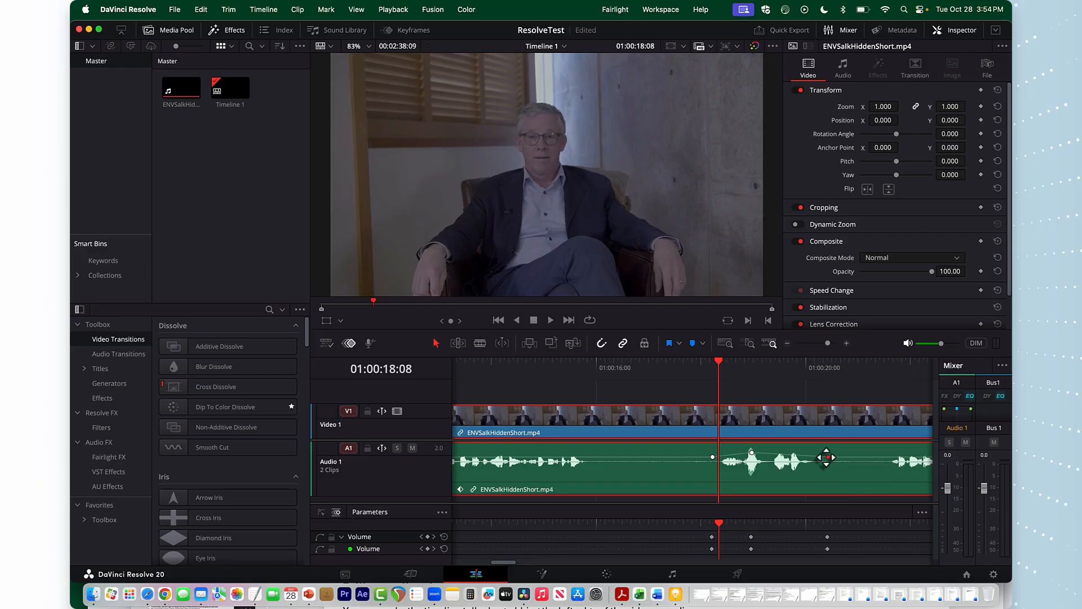
Add a fourth volume keyframe and raise the middle keyframes to boost that section to about 9.12 dB
alt+click(780, 456)
drag(779, 455, 780, 451)
click(752, 451)
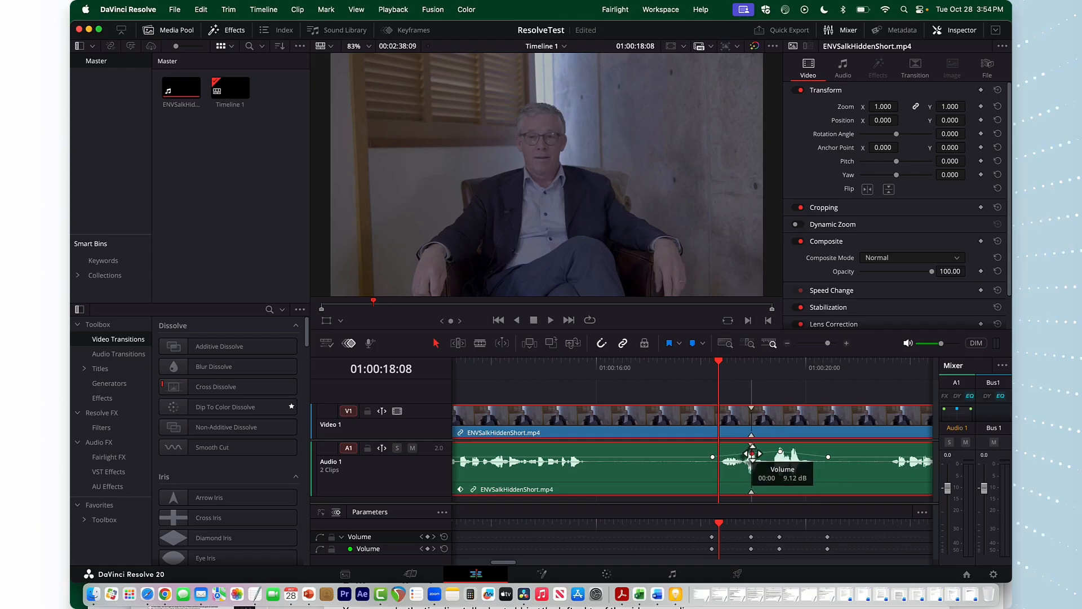
click(780, 452)
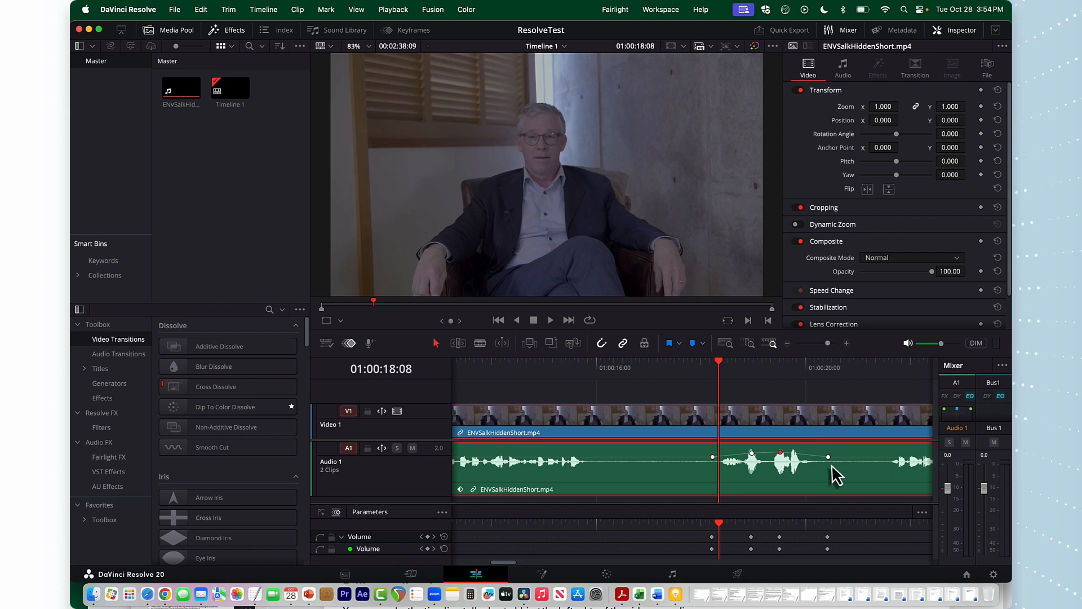
click(751, 452)
drag(752, 452, 751, 454)
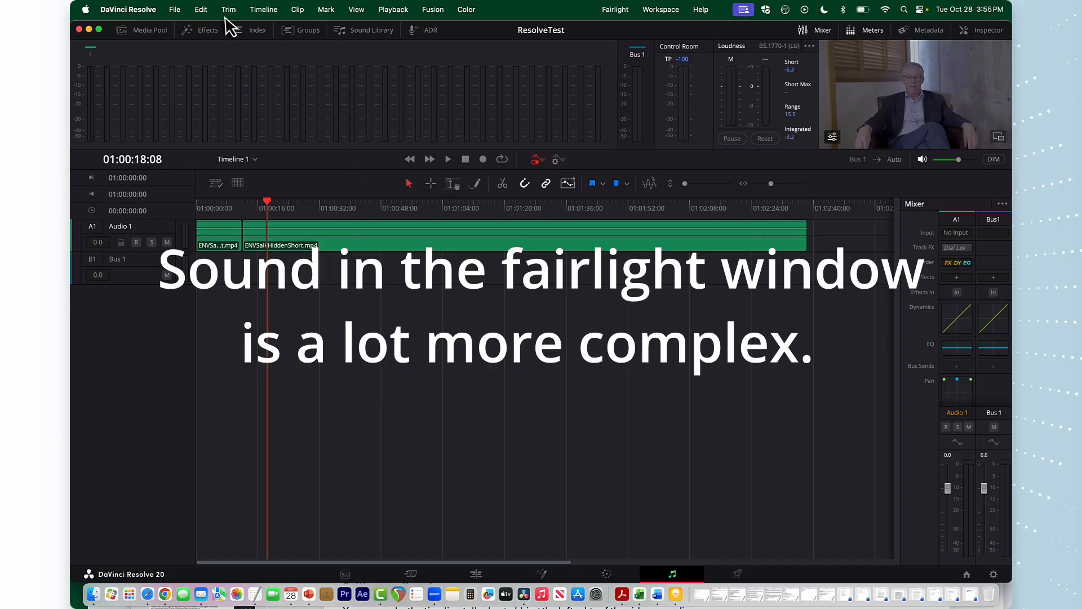
Return to the Edit page and move the playhead to the cut around 01:00:12:23
click(477, 576)
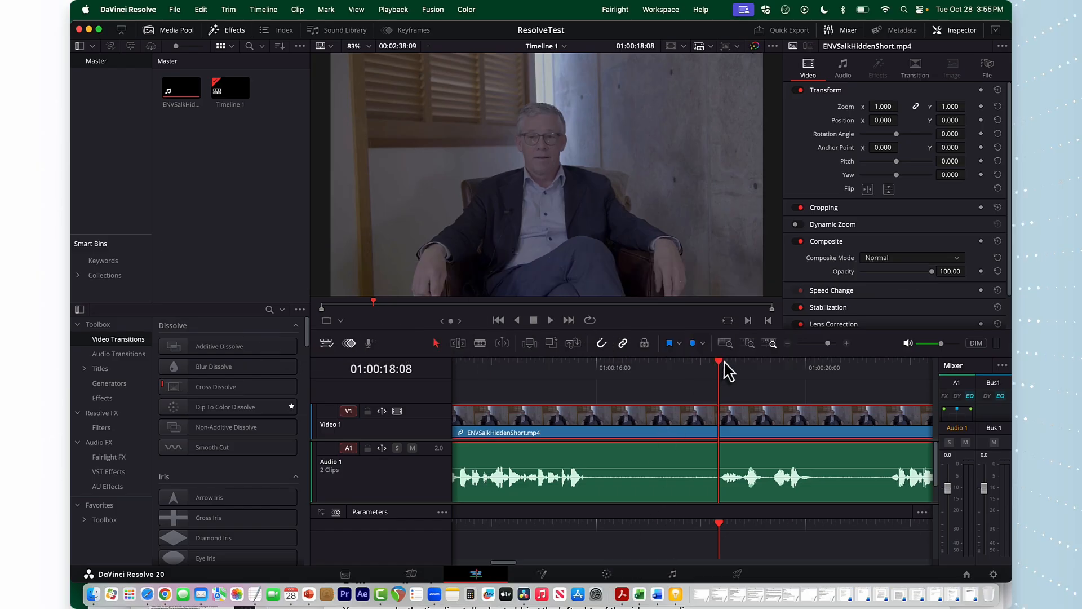
drag(721, 364, 757, 380)
drag(720, 380, 760, 380)
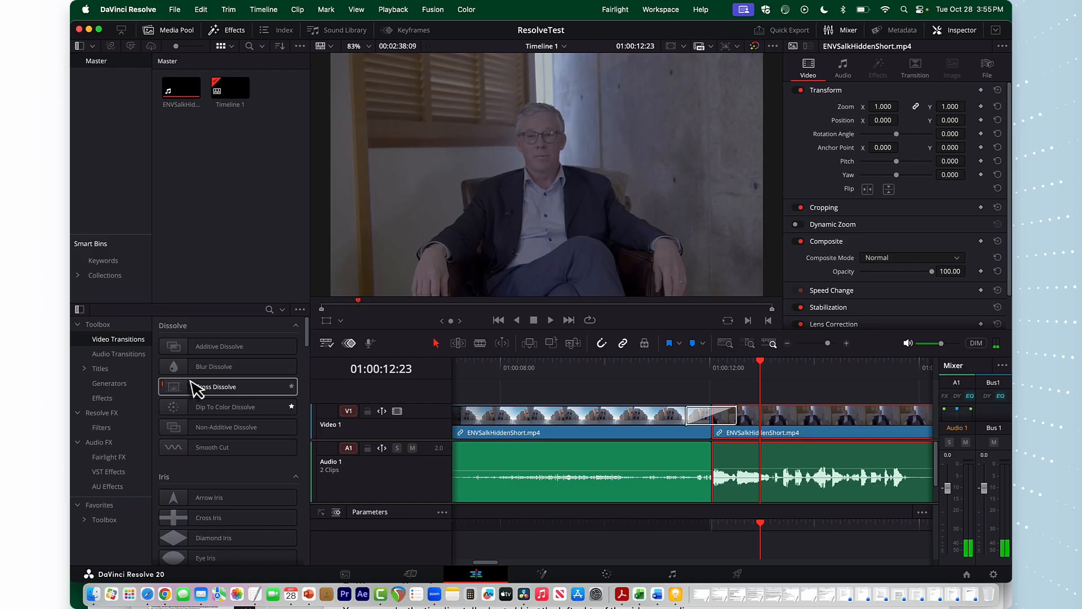
Add a Left Lower Third title from the Titles category onto a new video track at the playhead
click(84, 373)
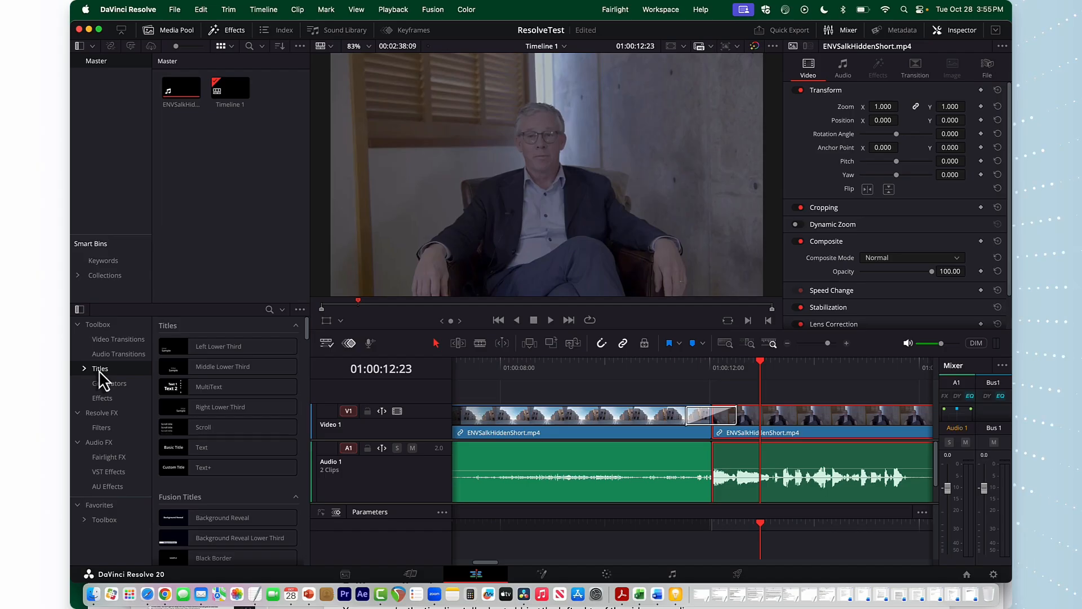
click(84, 370)
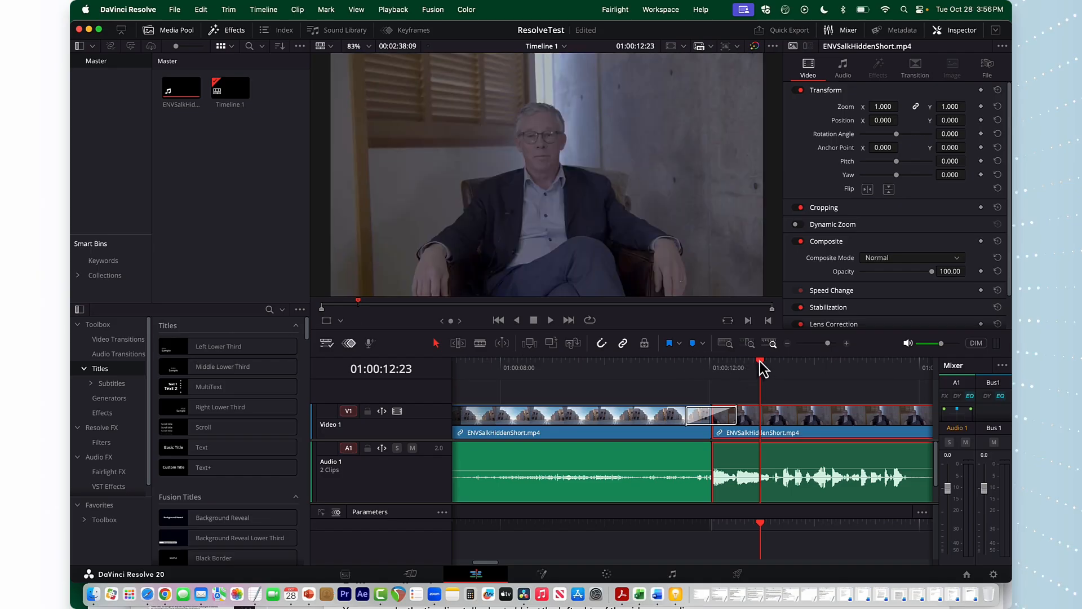
drag(760, 361, 769, 361)
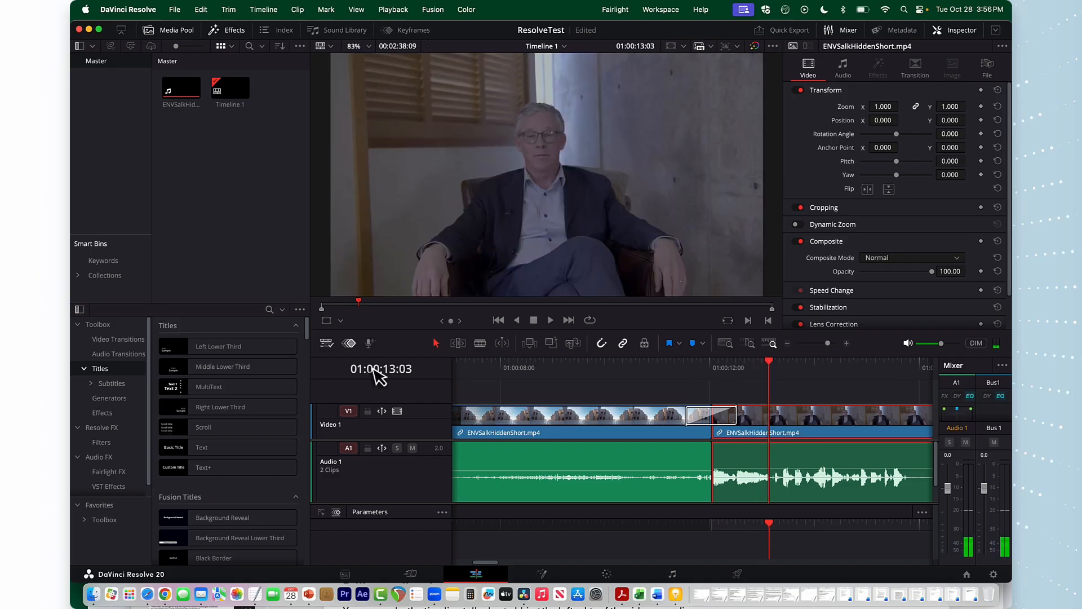
click(176, 355)
drag(175, 355, 773, 398)
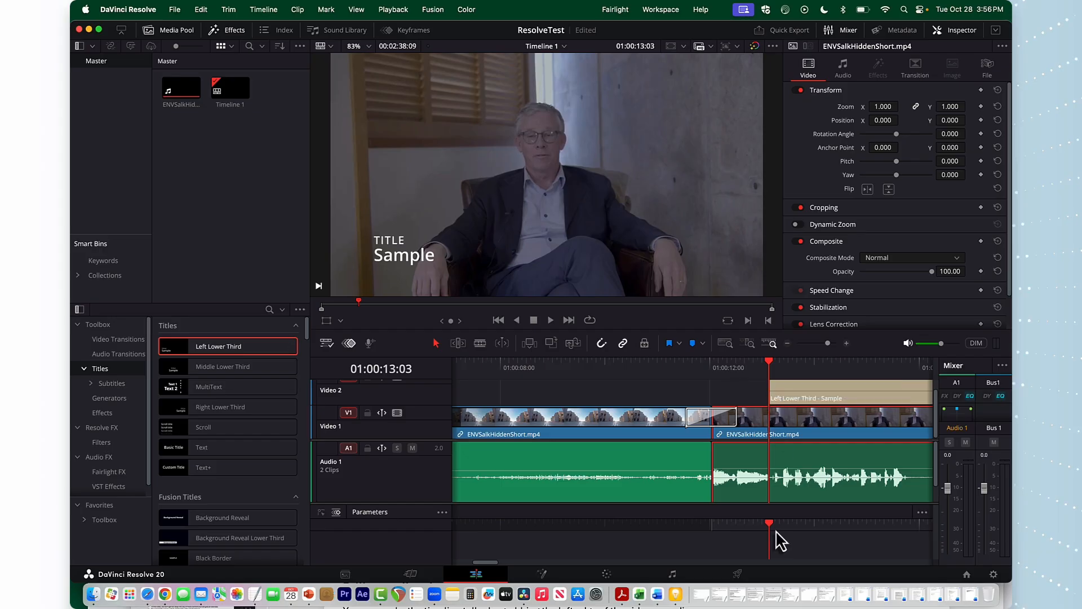
Replace the title's first text line with the speaker's full name
click(810, 389)
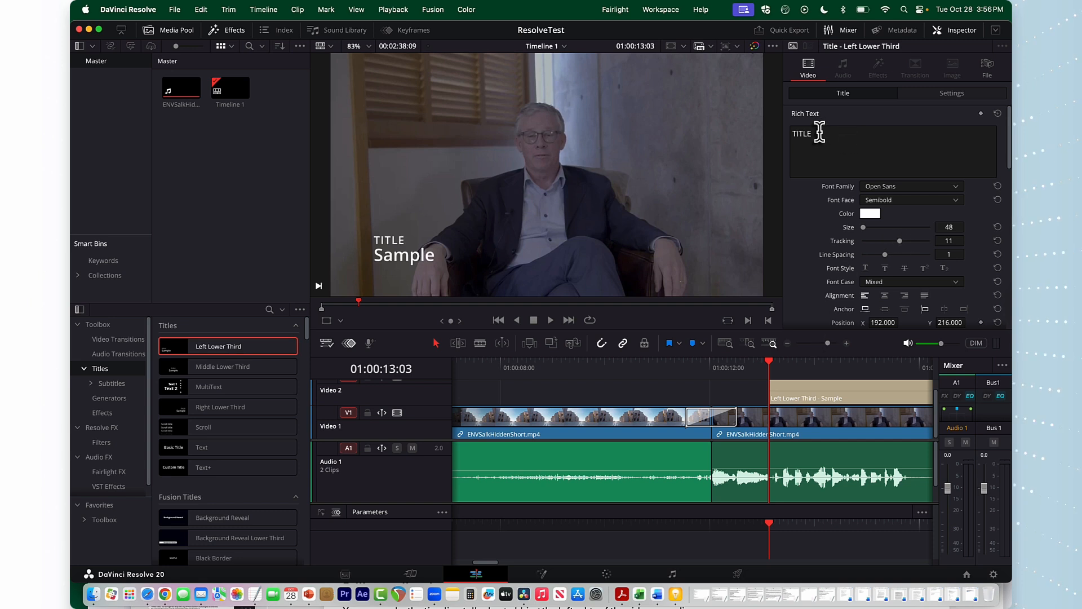
drag(816, 133, 788, 134)
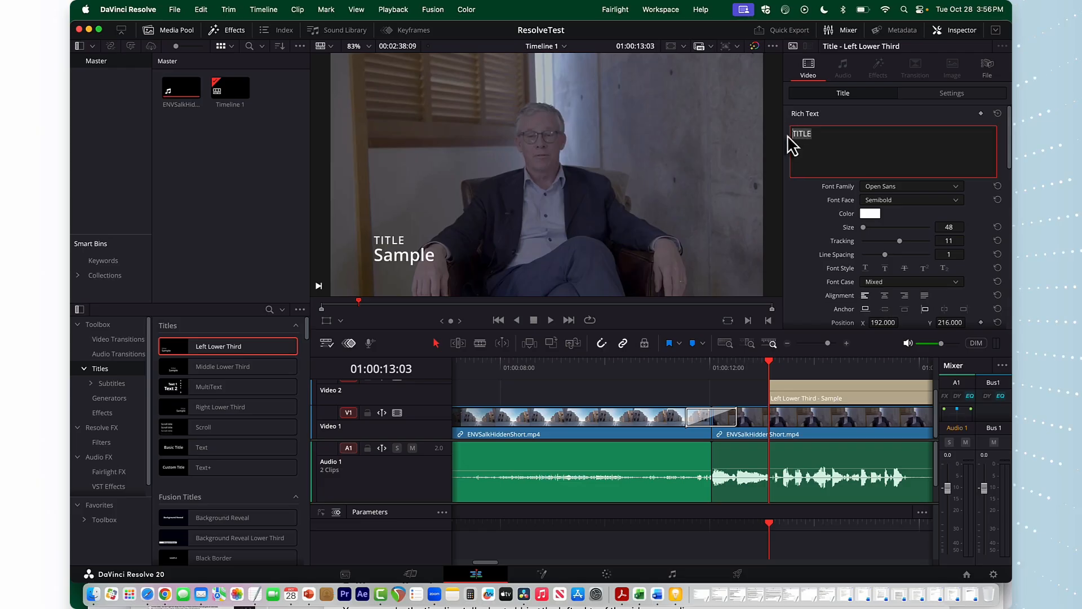
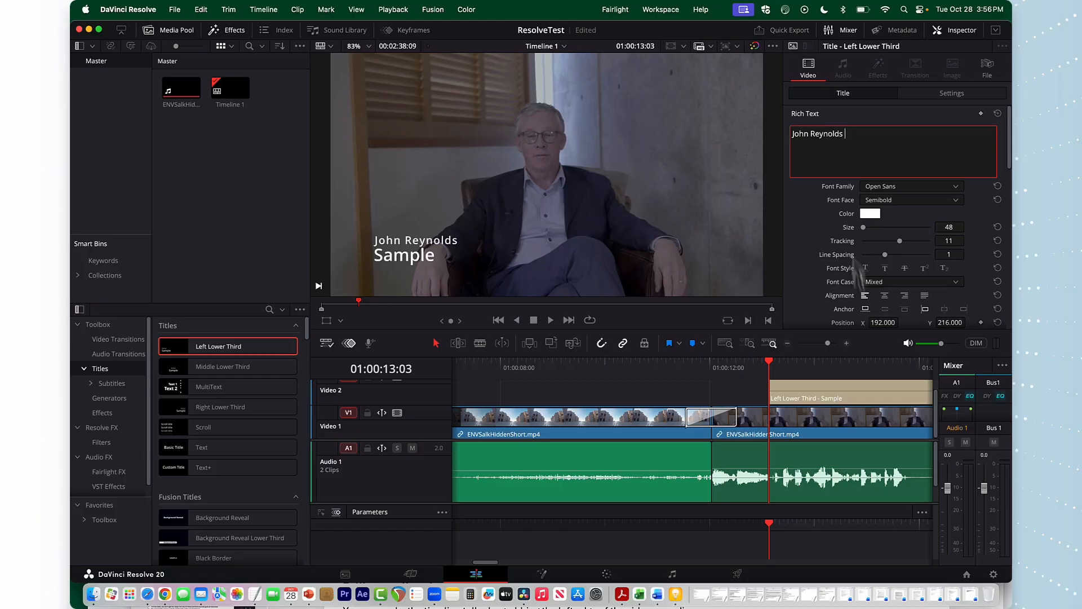
Replace the title's second text line with Salk Institute Scientist
scroll(857, 277, down, 3)
scroll(860, 285, down, 3)
click(816, 283)
drag(823, 282, 788, 293)
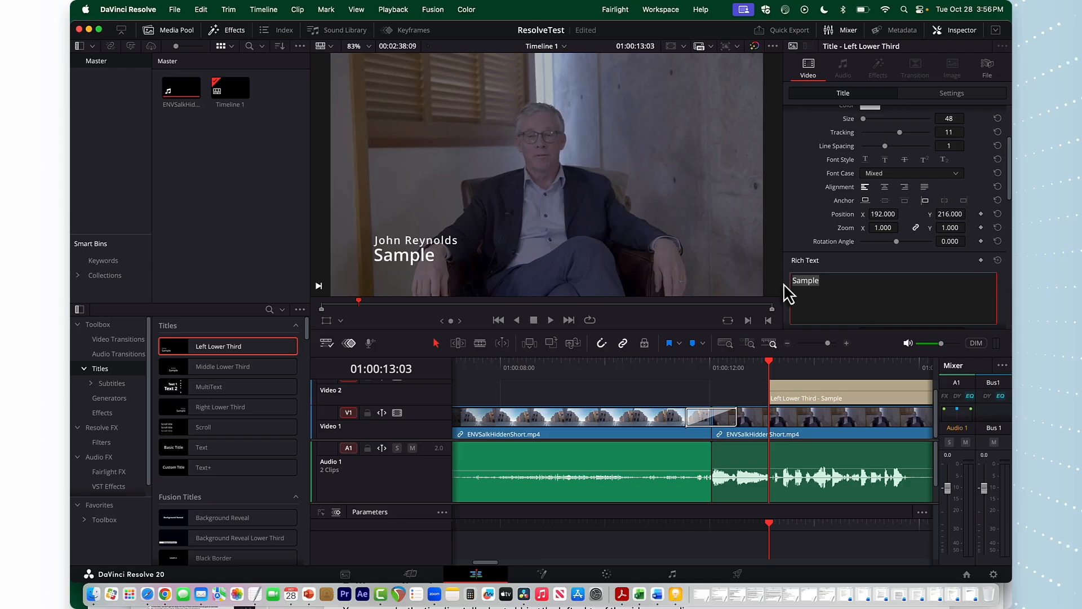
text(Salk)
text(ln)
key(BackSpace)
key(BackSpace)
text(Inst)
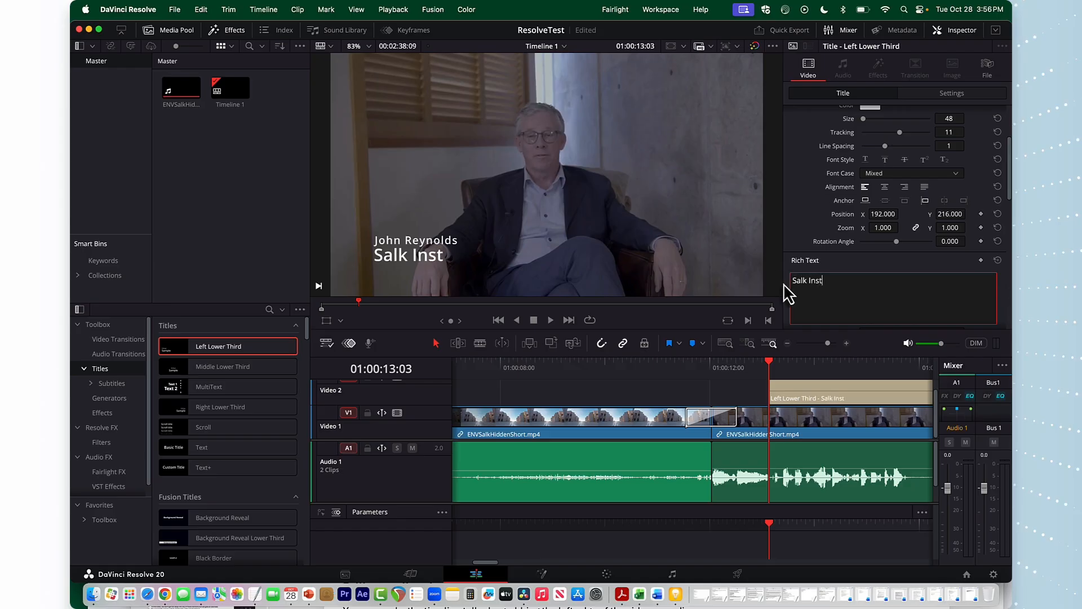
text(itute Scien)
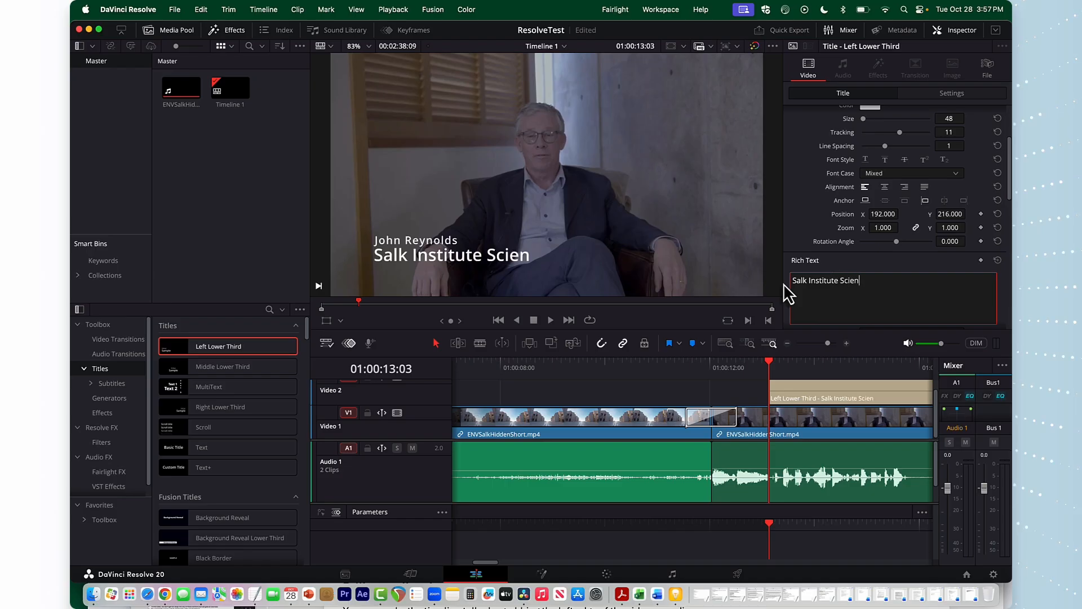
text(tist)
Play back the timeline from before the title to preview the lower third
drag(771, 363, 685, 367)
key(space)
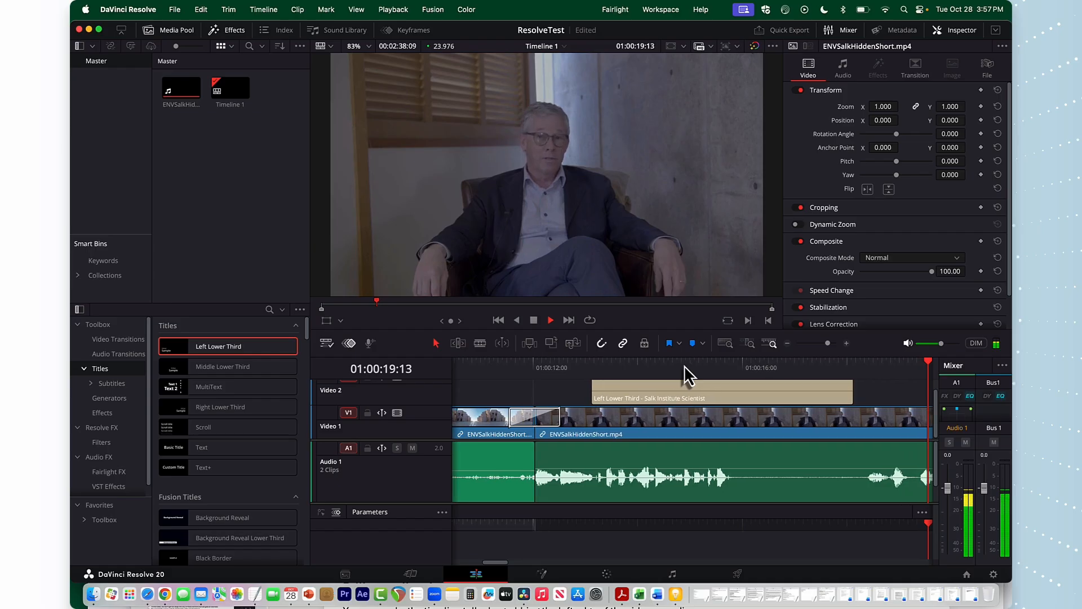
key(space)
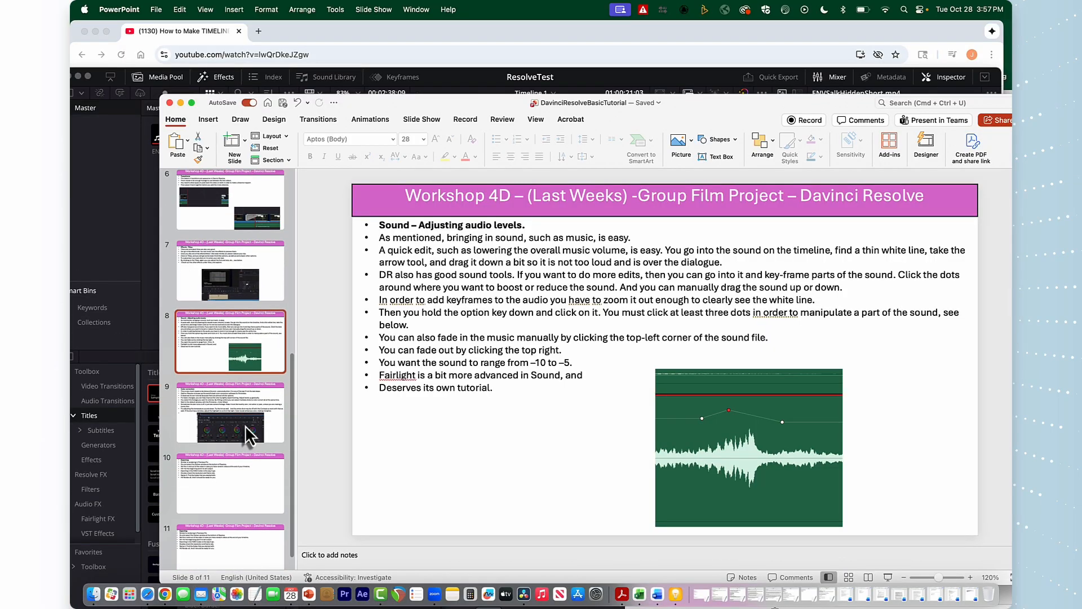
On the Color page, set the clip's Temp to 160 and Color Boost to 19.50
click(245, 425)
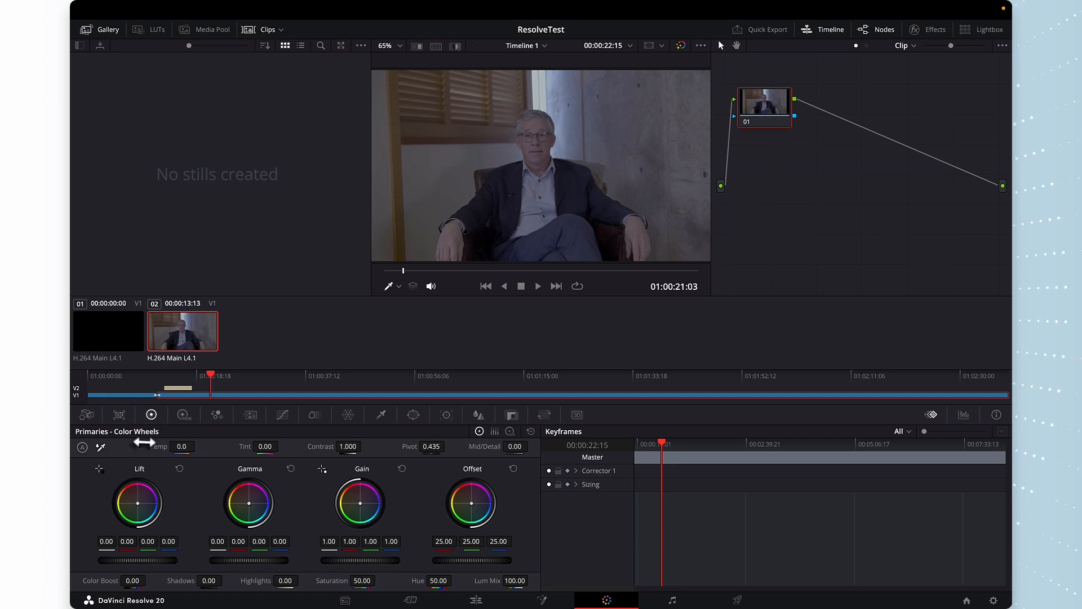
drag(182, 447, 198, 446)
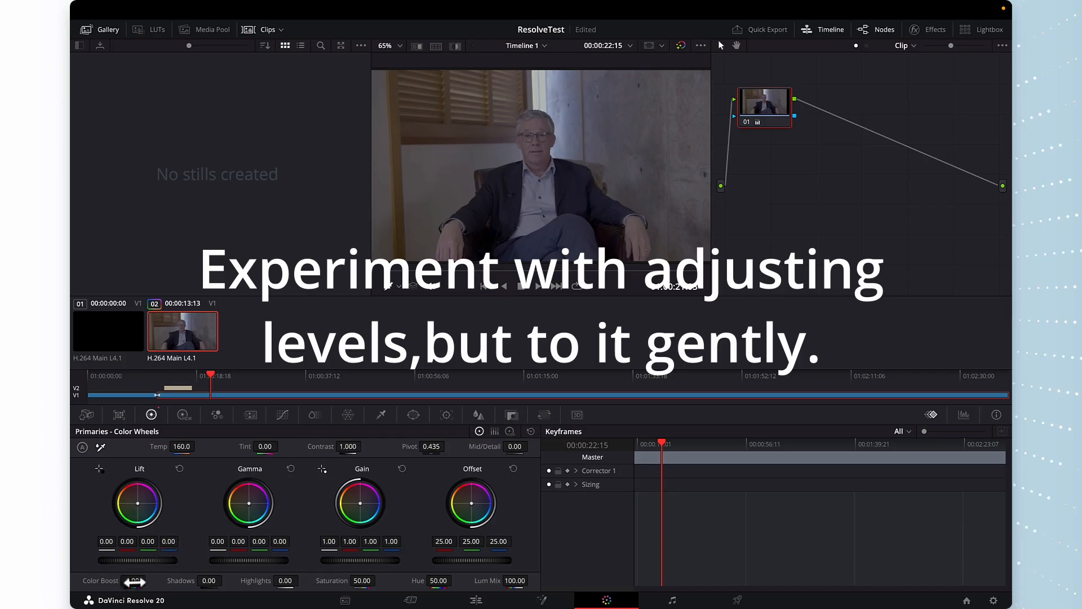
drag(133, 581, 149, 580)
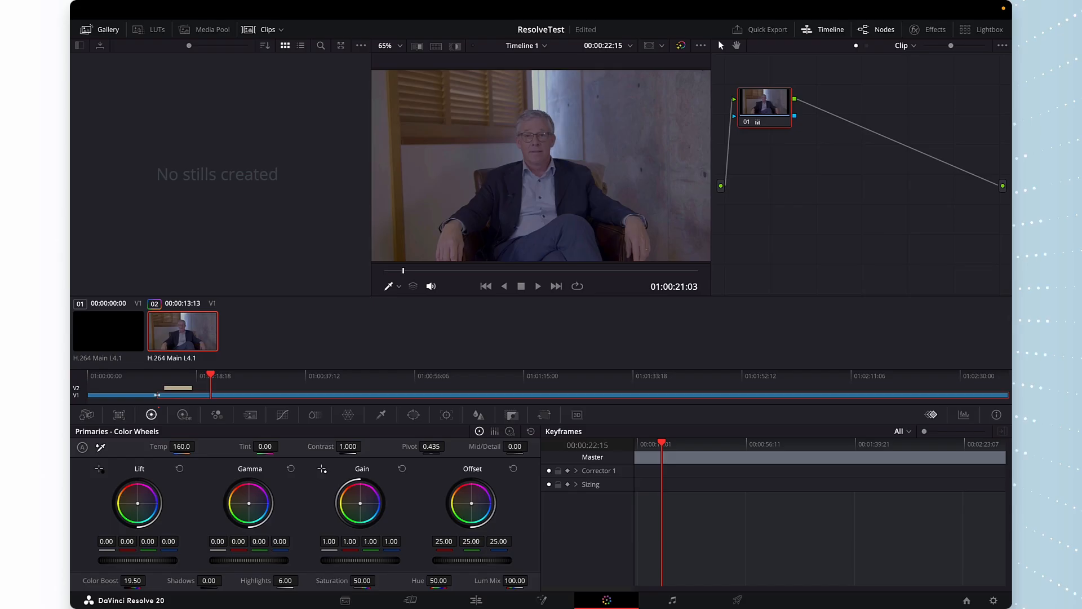
Lower the Shadows to -25.50 and scrub through the clip to review the grade
drag(225, 580, 207, 582)
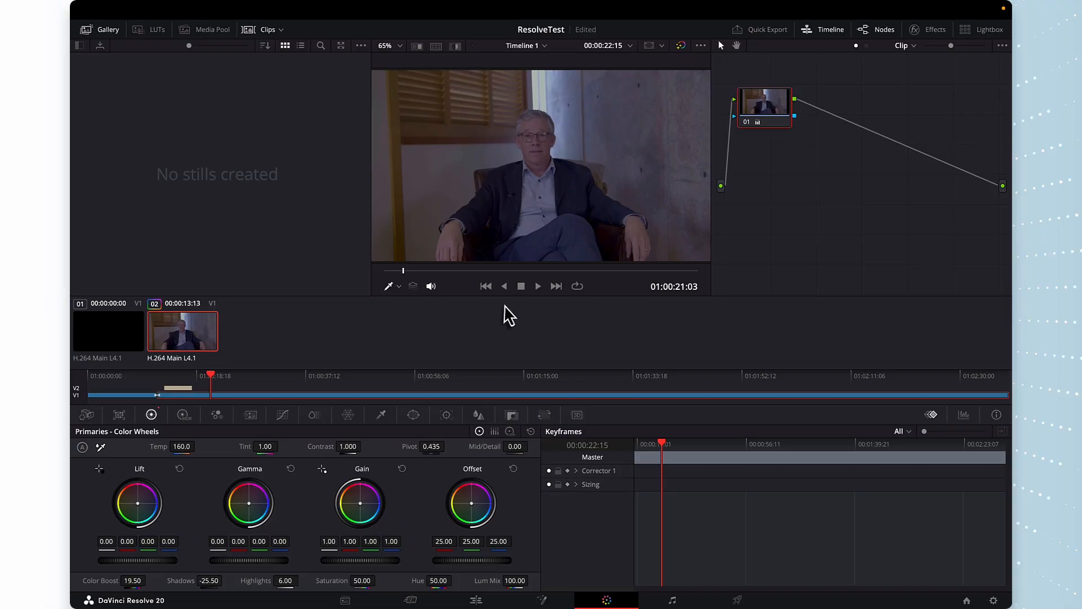
drag(666, 445, 426, 479)
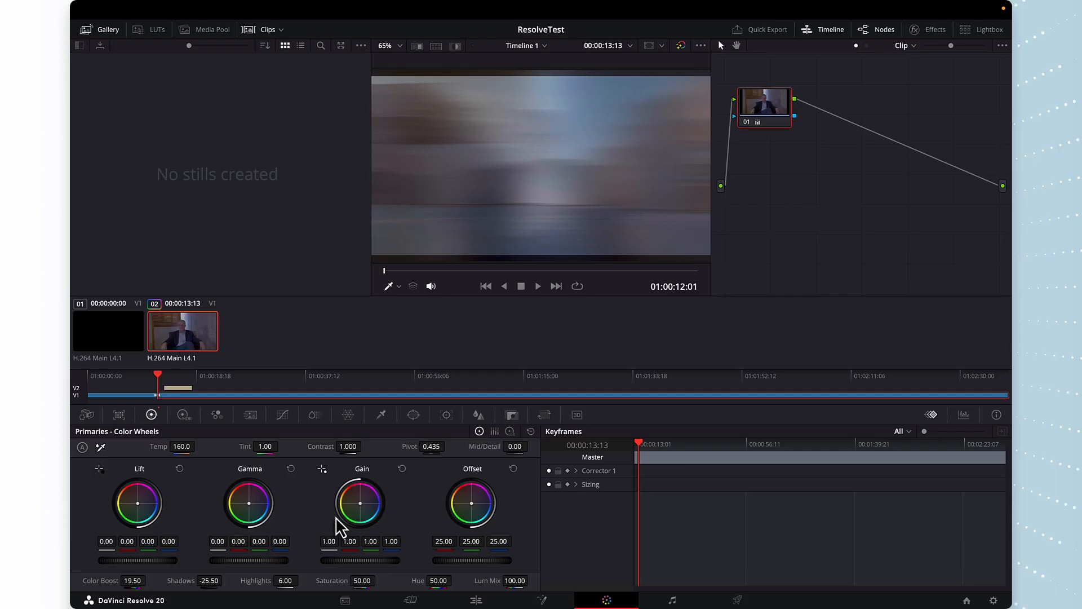
drag(641, 445, 683, 446)
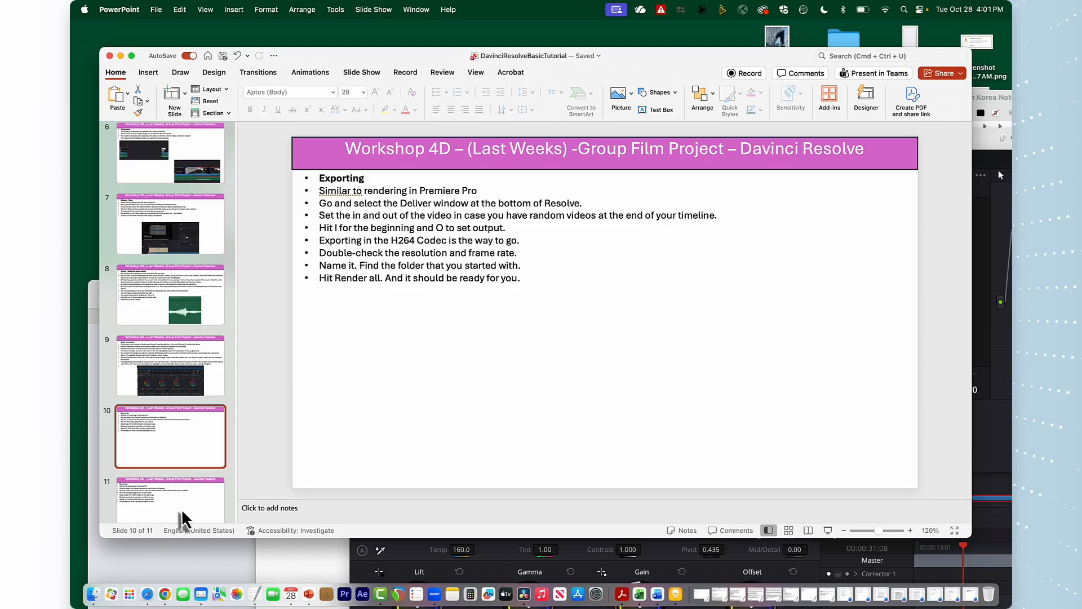
Switch to the PowerPoint tutorial and view slides 11 and 10
click(179, 512)
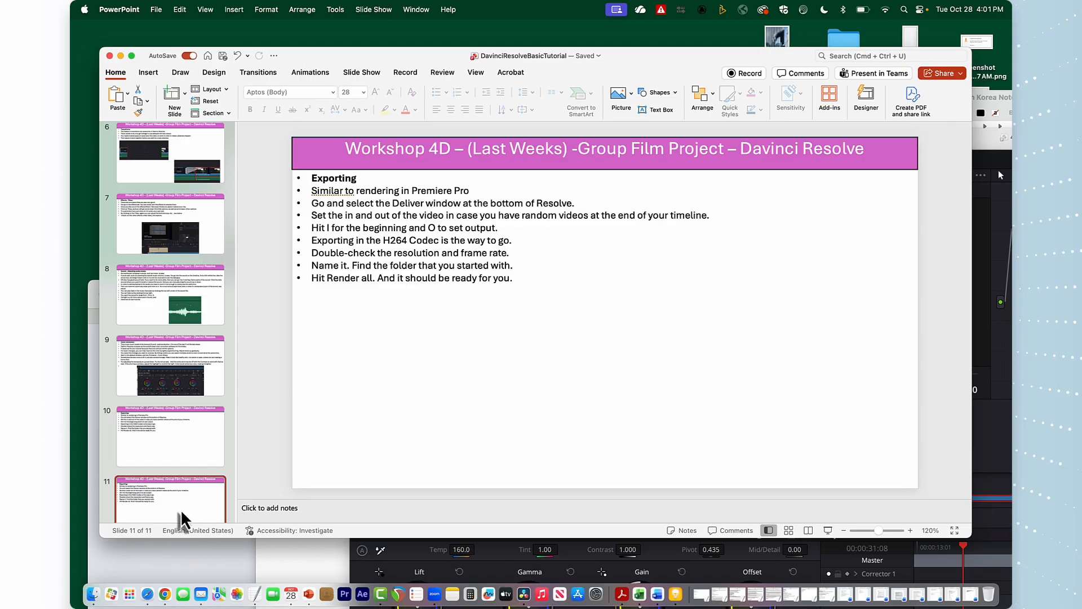
click(182, 459)
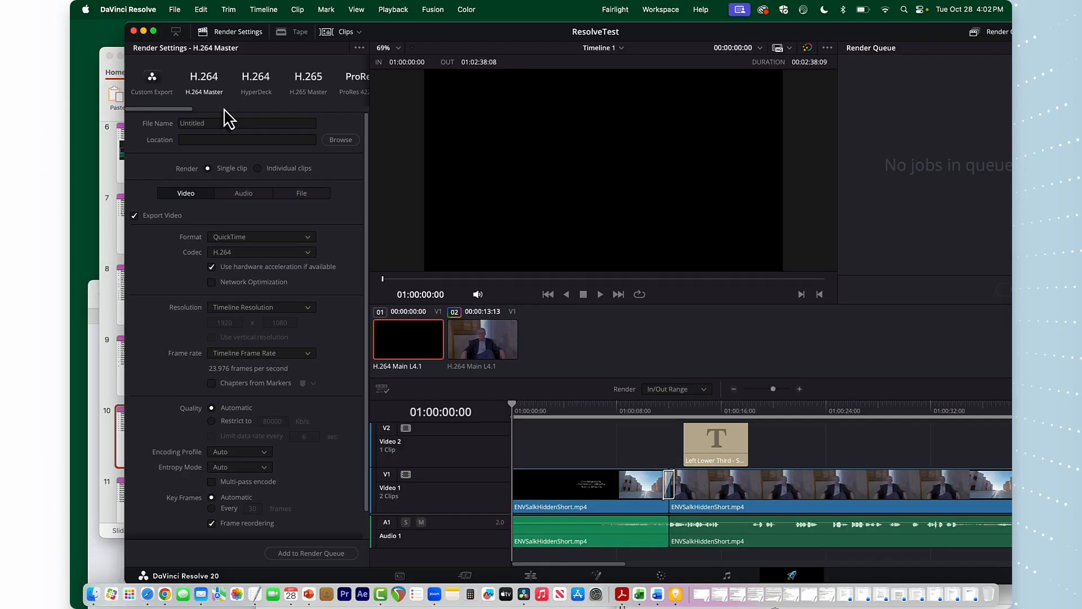
Back on the Deliver page, set the Out point at the end of the footage and return the playhead to the start
click(161, 86)
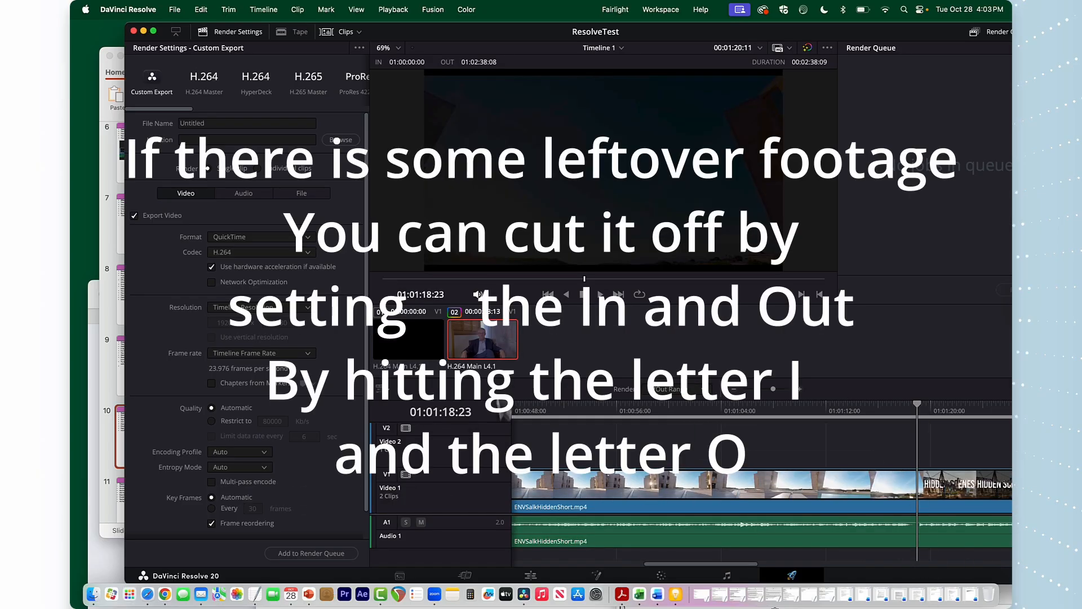
key(o)
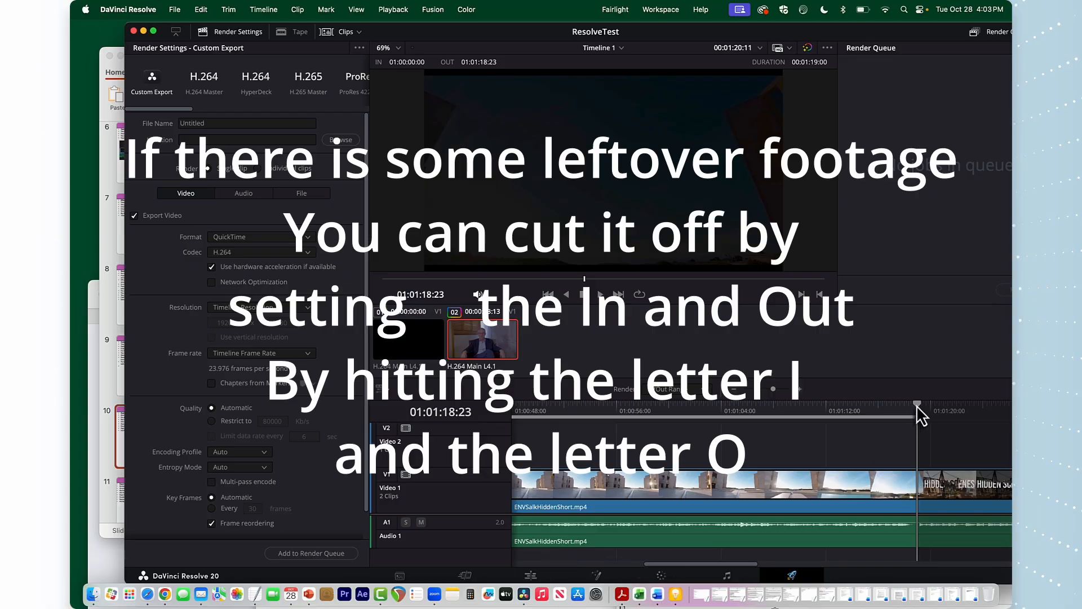
drag(917, 405, 451, 442)
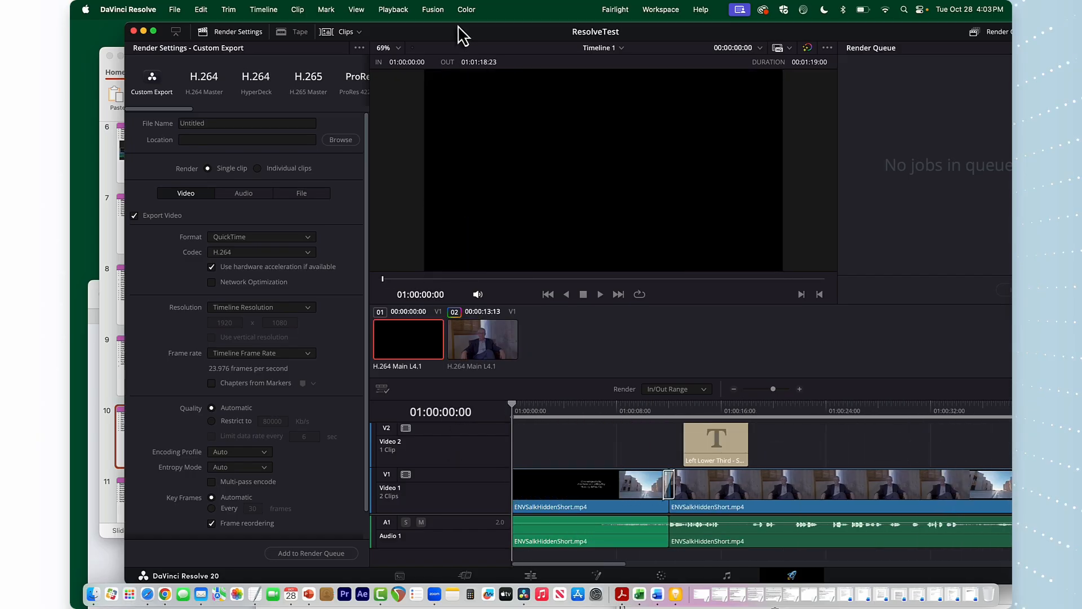
Select all clips on the timeline
click(153, 31)
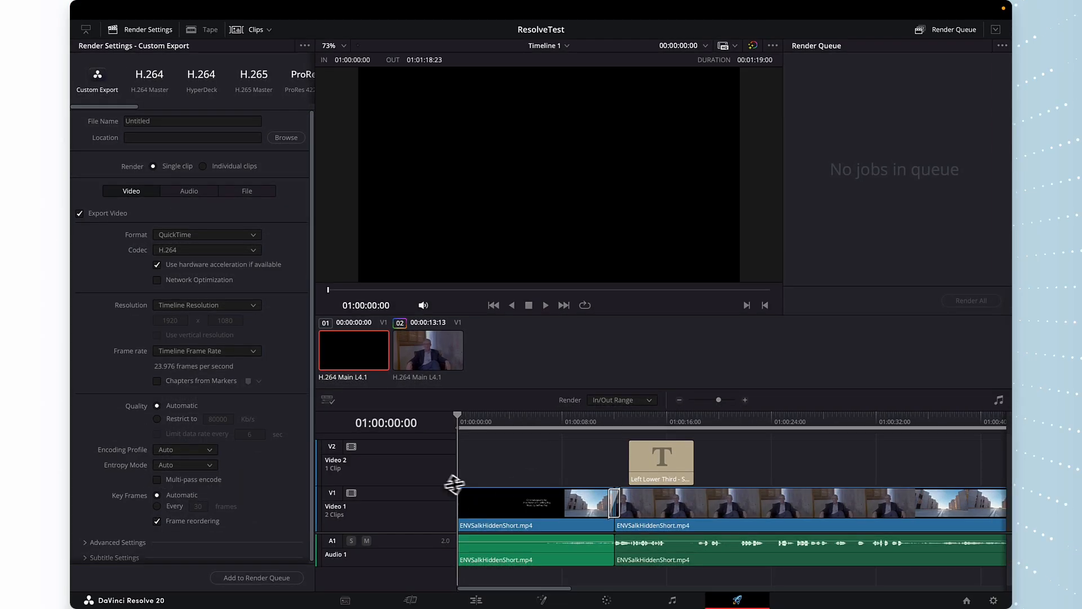
click(201, 10)
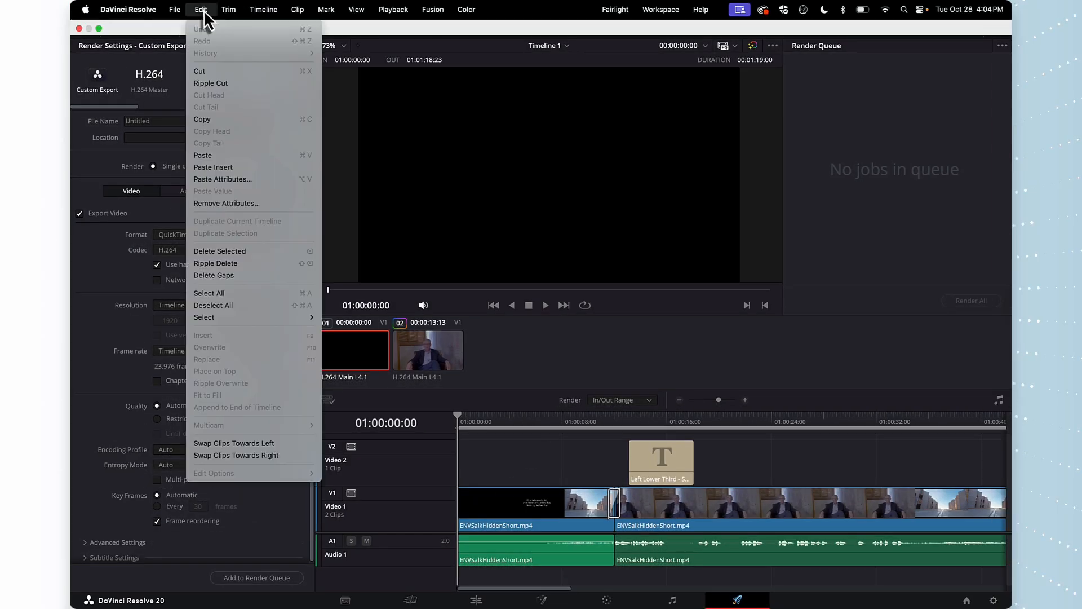
click(213, 293)
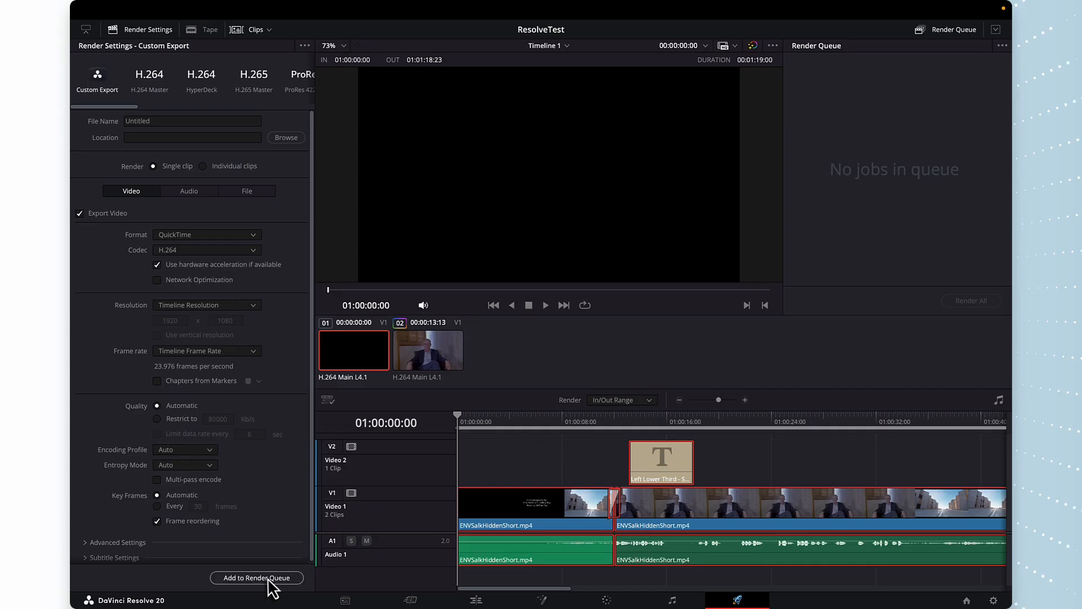
Add the timeline to the render queue with the file name SalkTest and render it
click(273, 578)
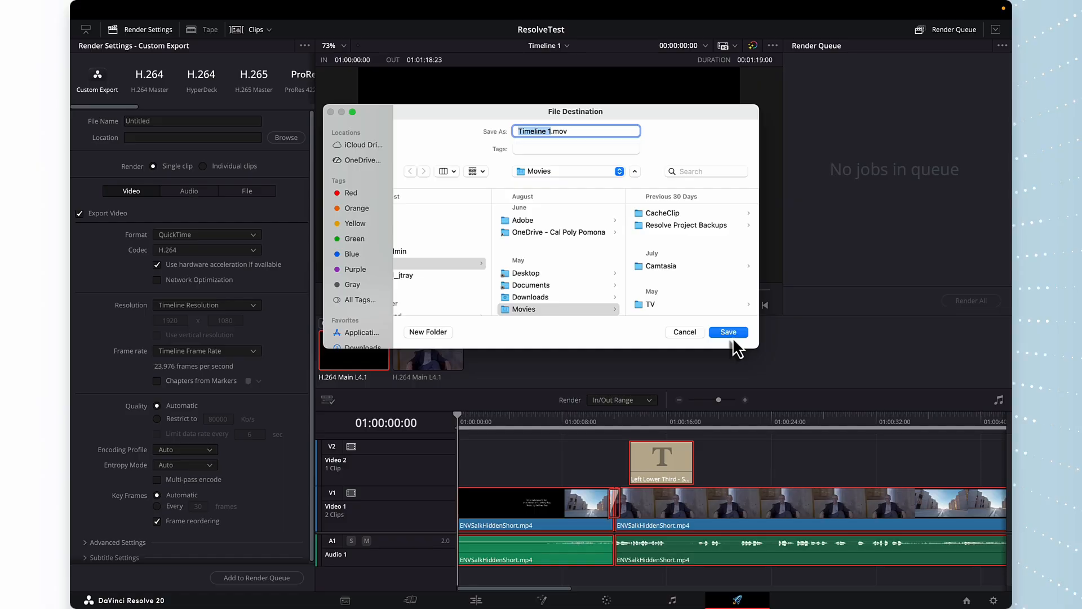
text(SalkTest)
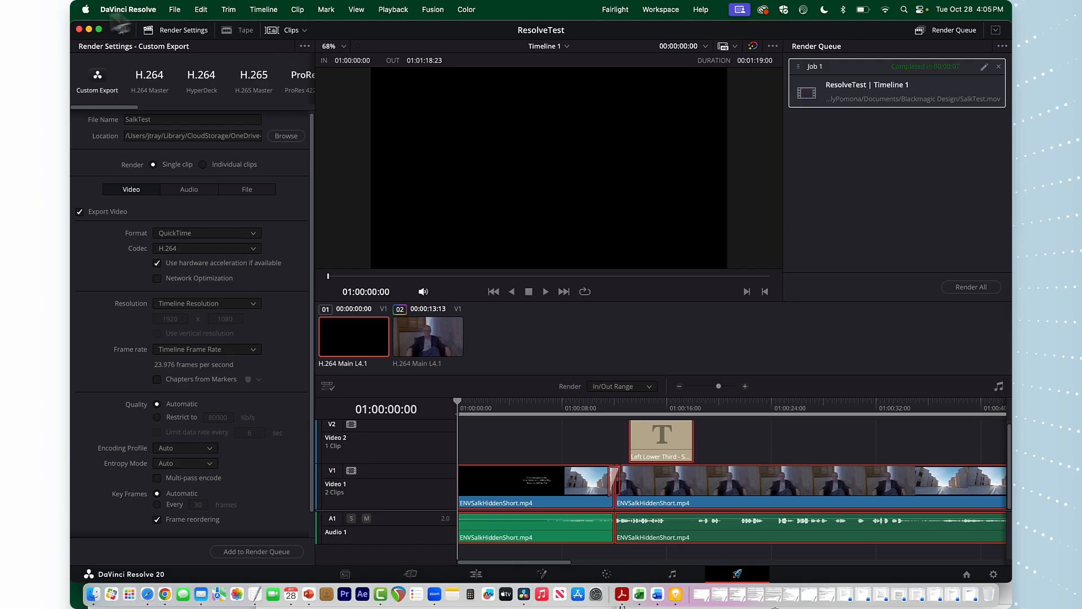
Open a new Finder window and browse Documents to locate the rendered SalkTest.mov file
drag(111, 37, 166, 309)
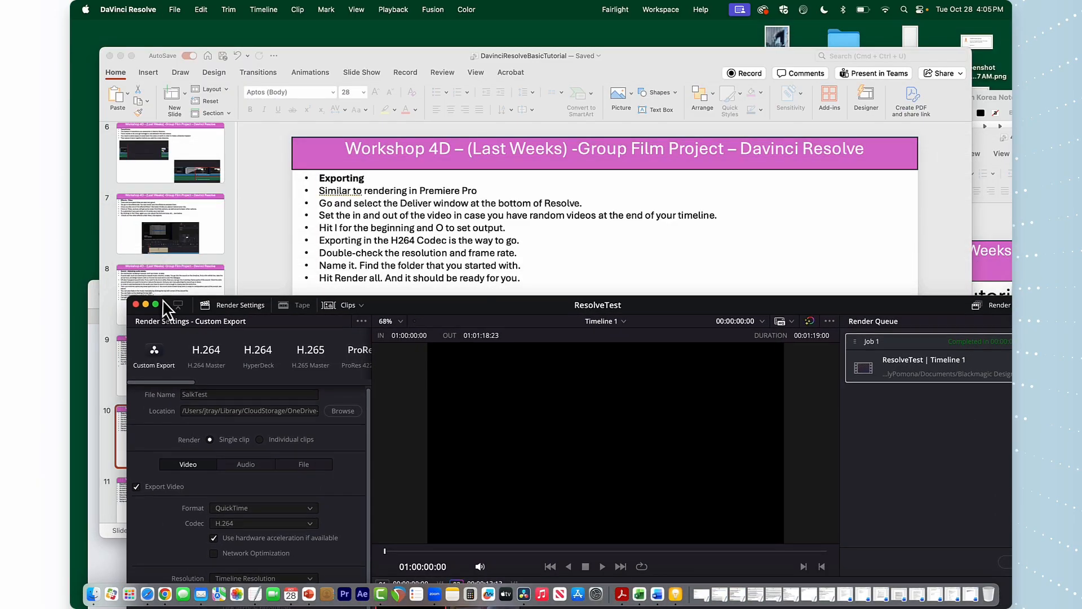
click(133, 29)
click(143, 10)
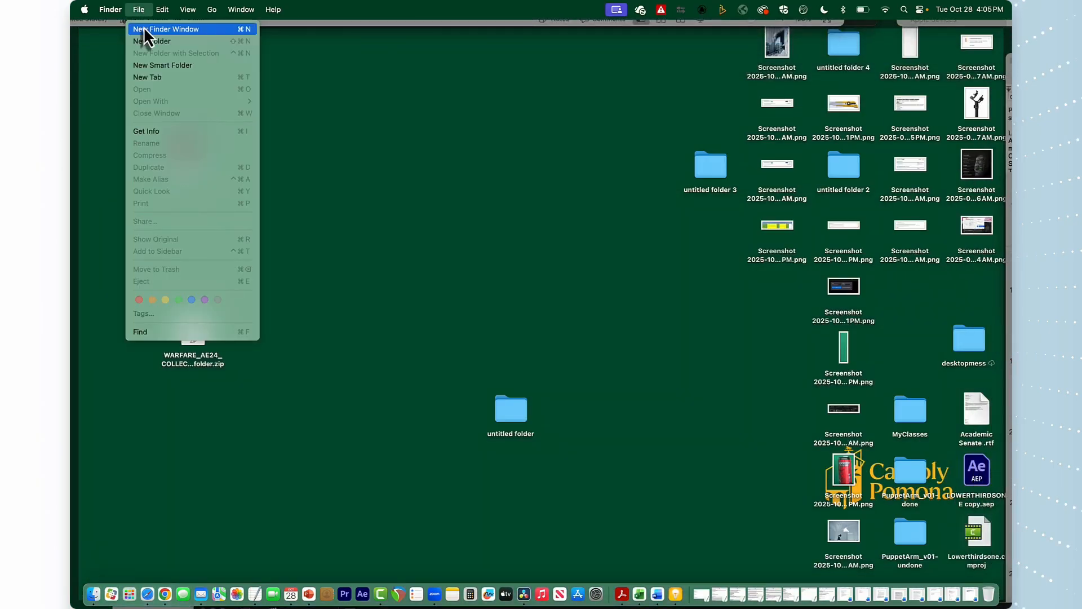
click(146, 29)
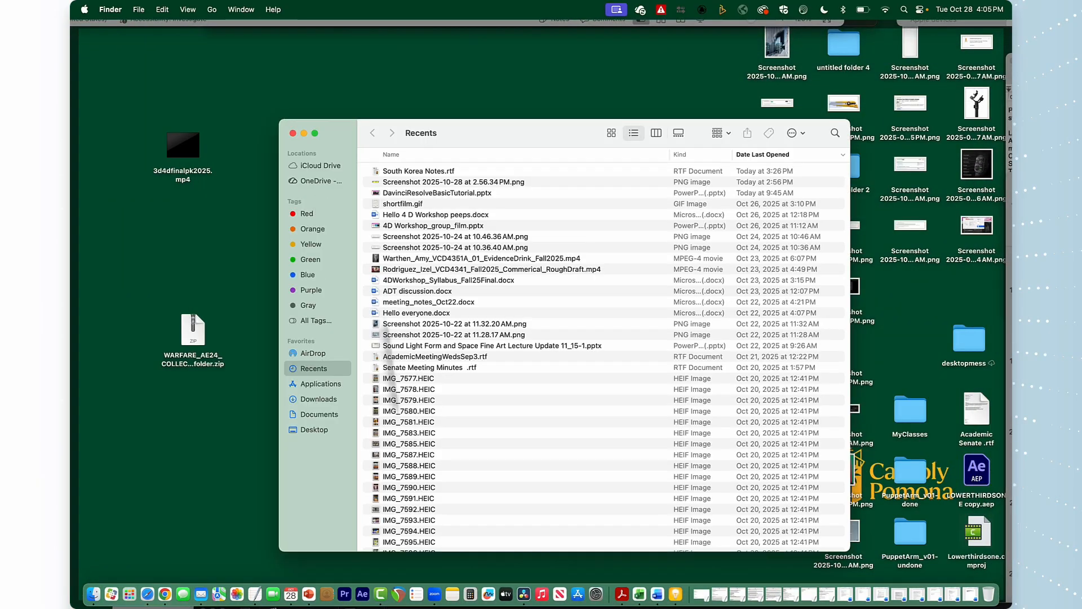
click(319, 416)
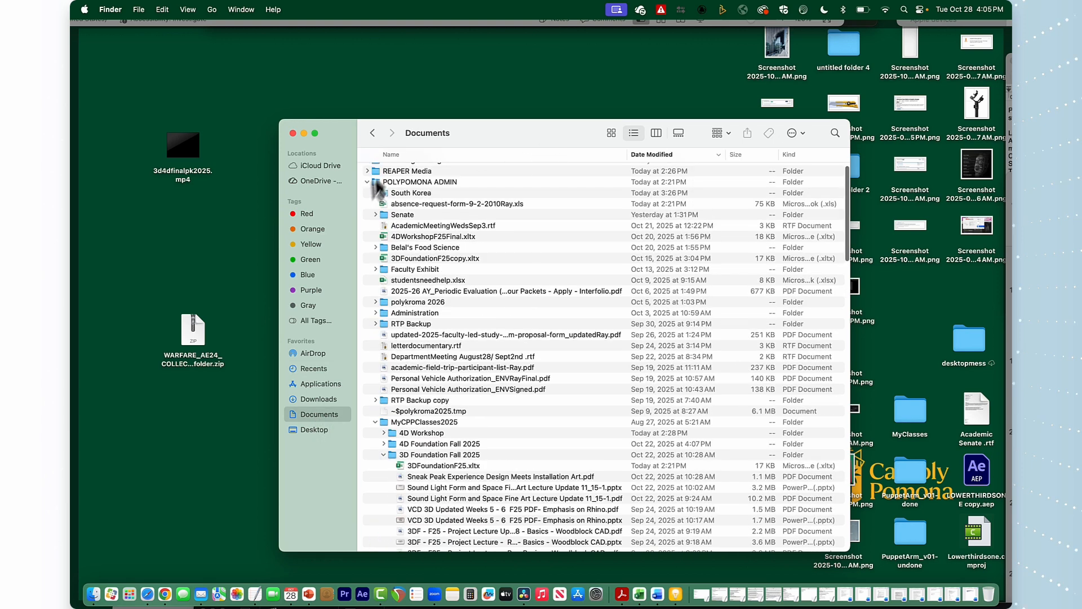
click(367, 182)
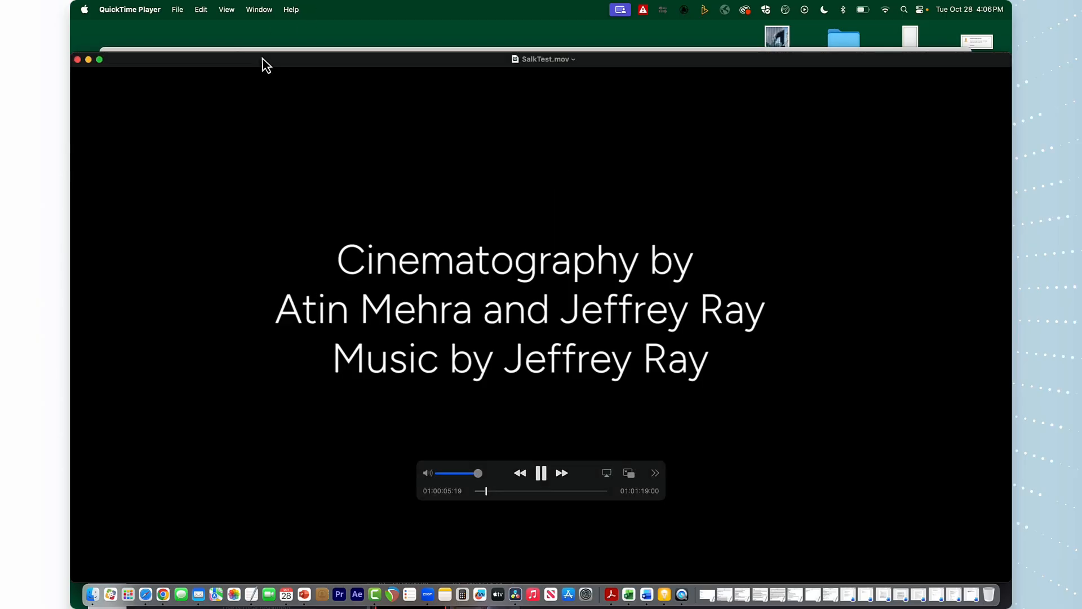
Play the exported SalkTest.mov full screen to review it, then exit full screen
drag(263, 58, 273, 41)
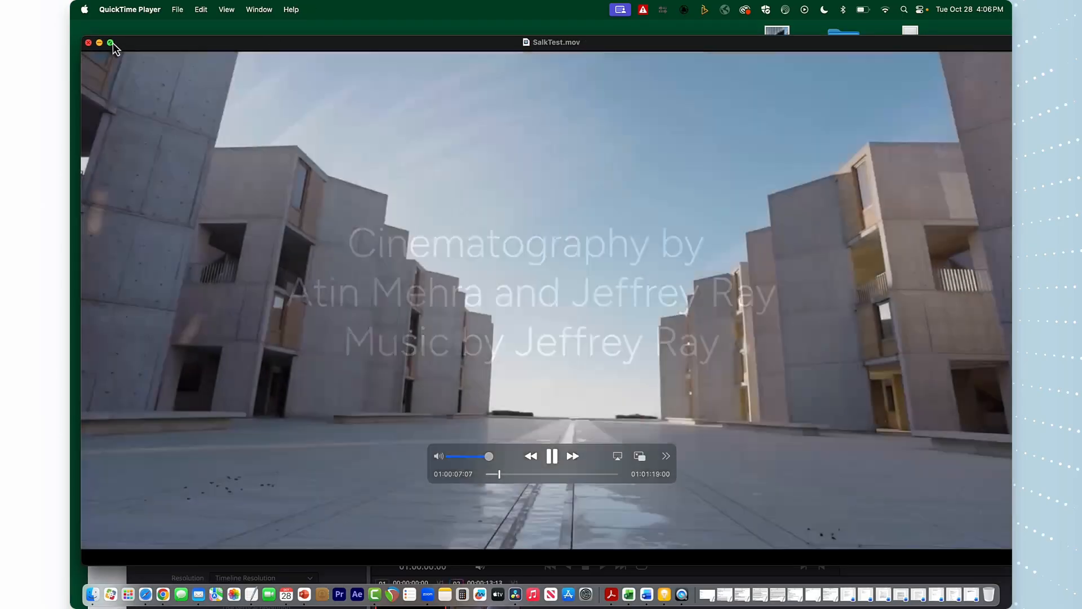
click(110, 42)
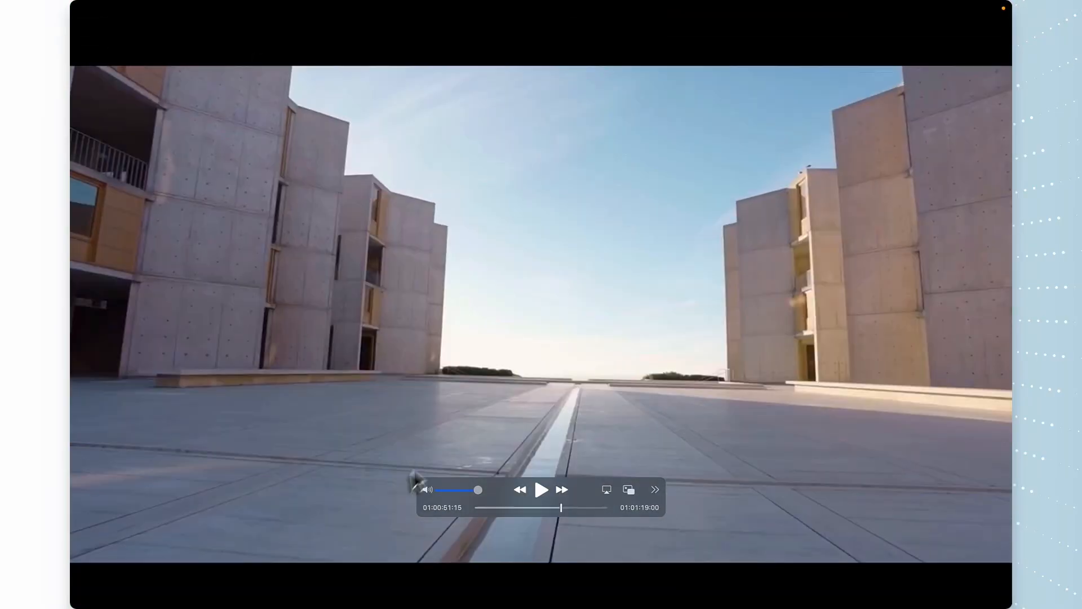
key(Escape)
drag(266, 58, 443, 257)
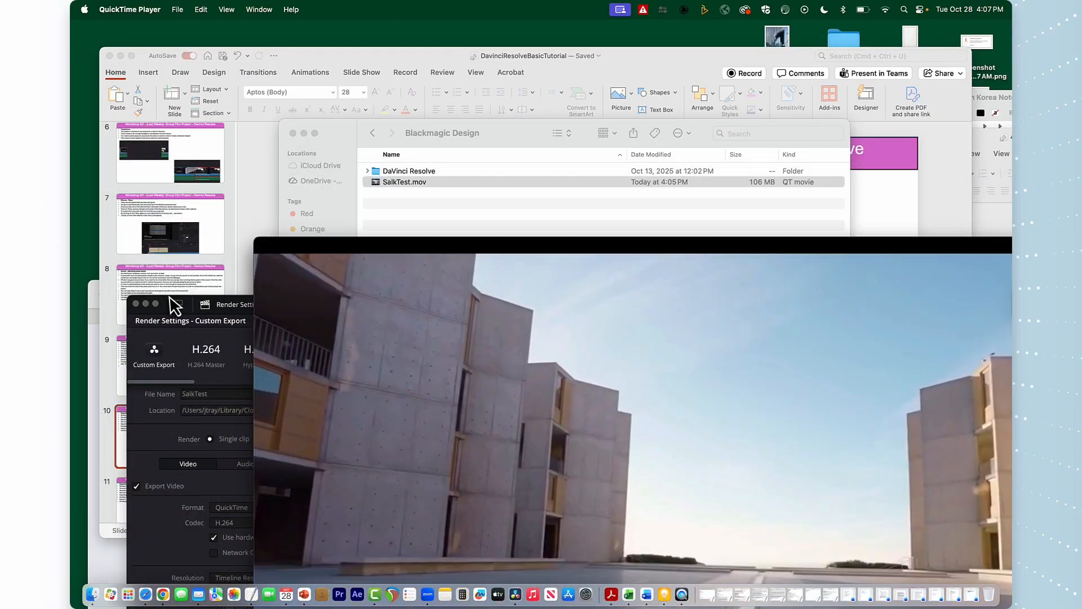
Return to the Edit page and import the Ambience Ocean Shore.mp3 audio file into the media pool
drag(167, 299, 133, 23)
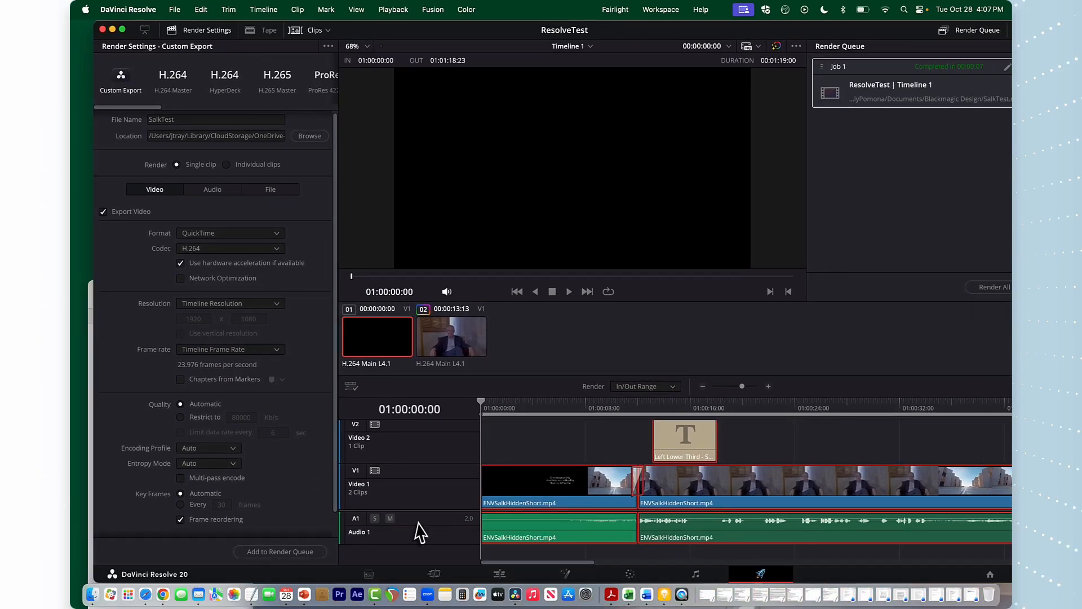
click(435, 573)
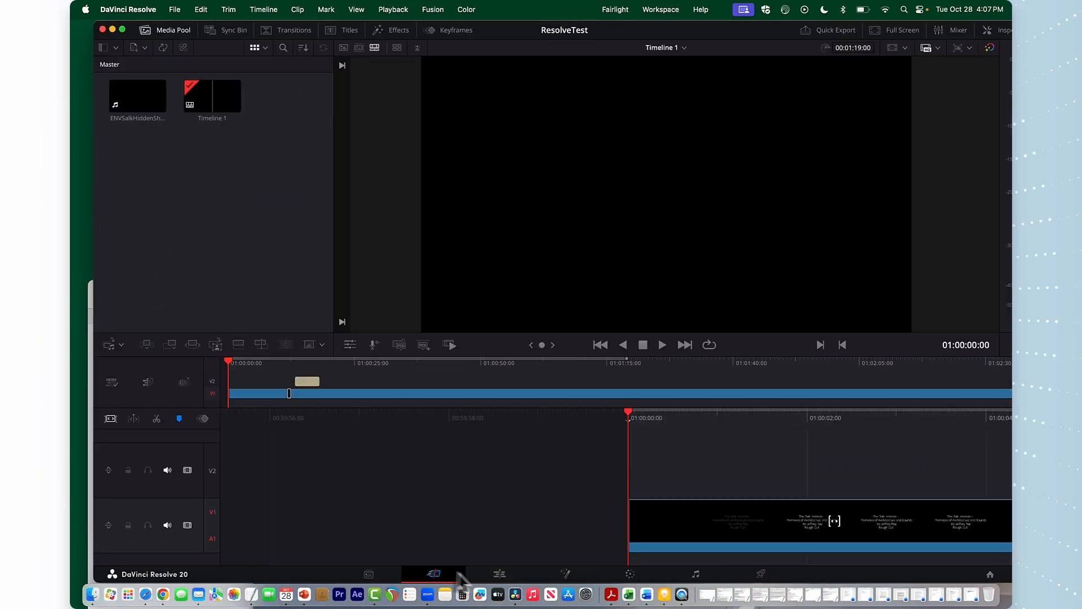
click(499, 575)
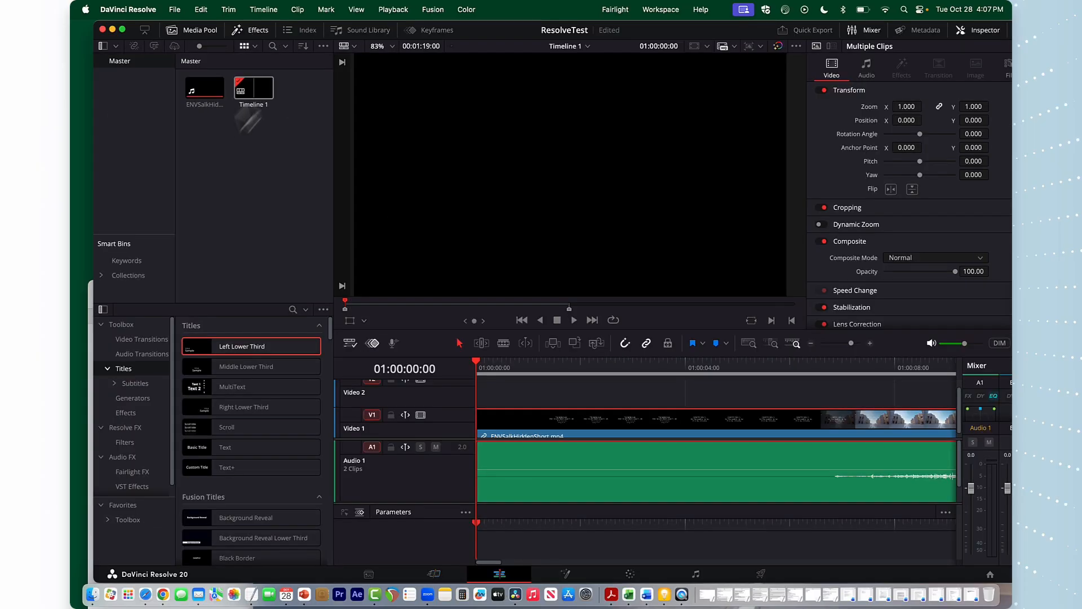
click(175, 11)
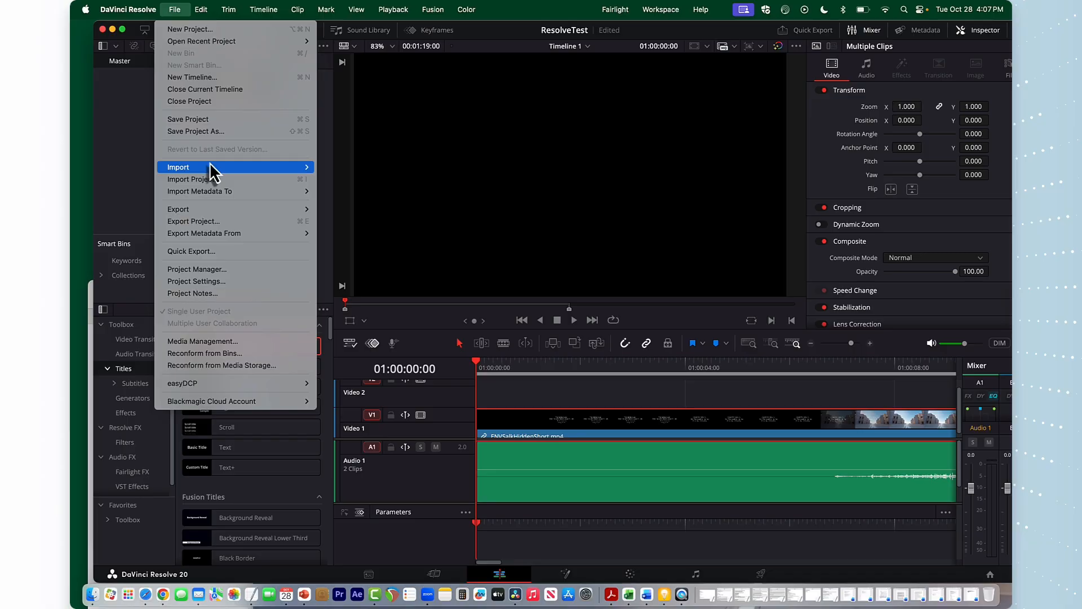
mouse_move(209, 167)
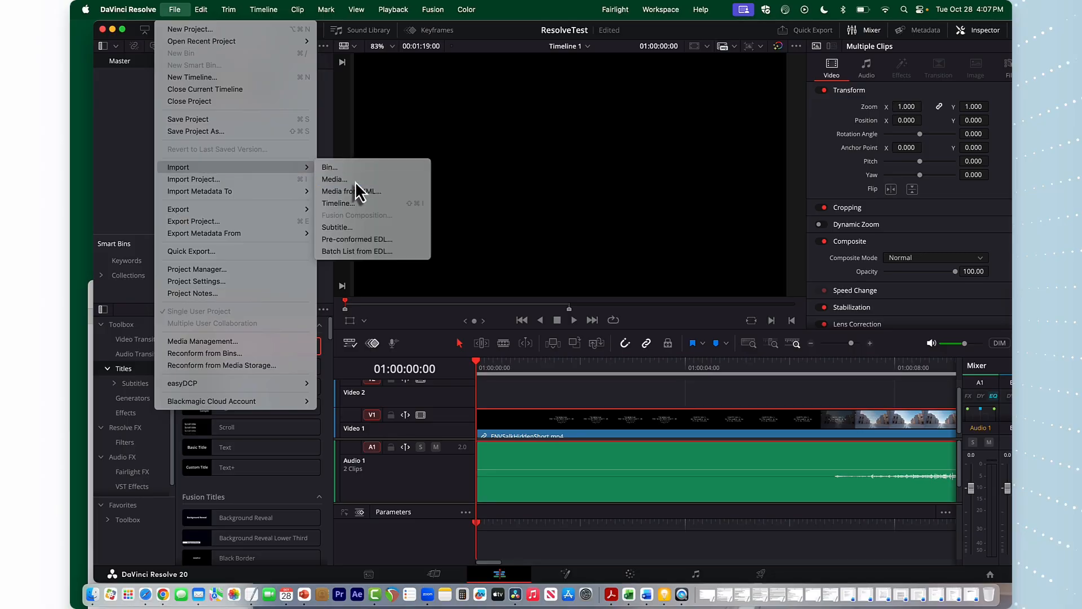
click(355, 181)
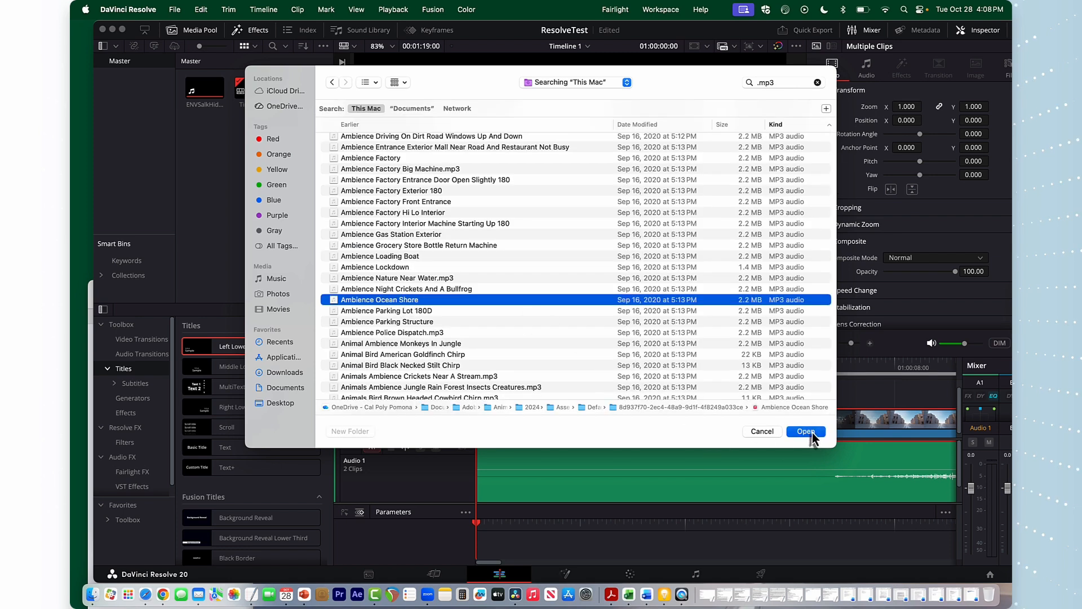
click(806, 432)
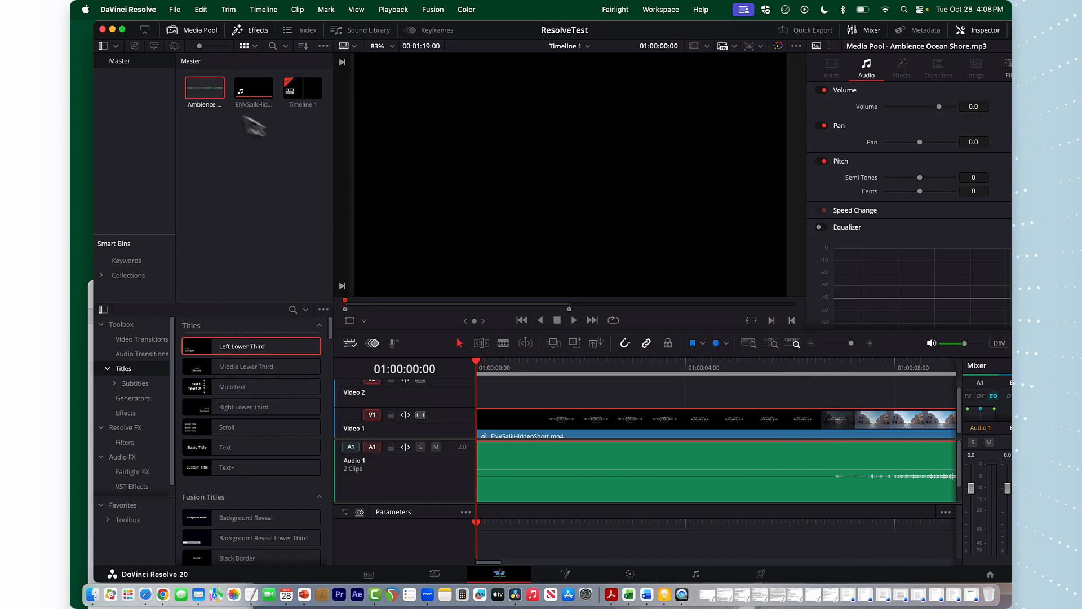
Place the Ambience Ocean Shore clip on a new audio track beneath the interview audio
double_click(205, 97)
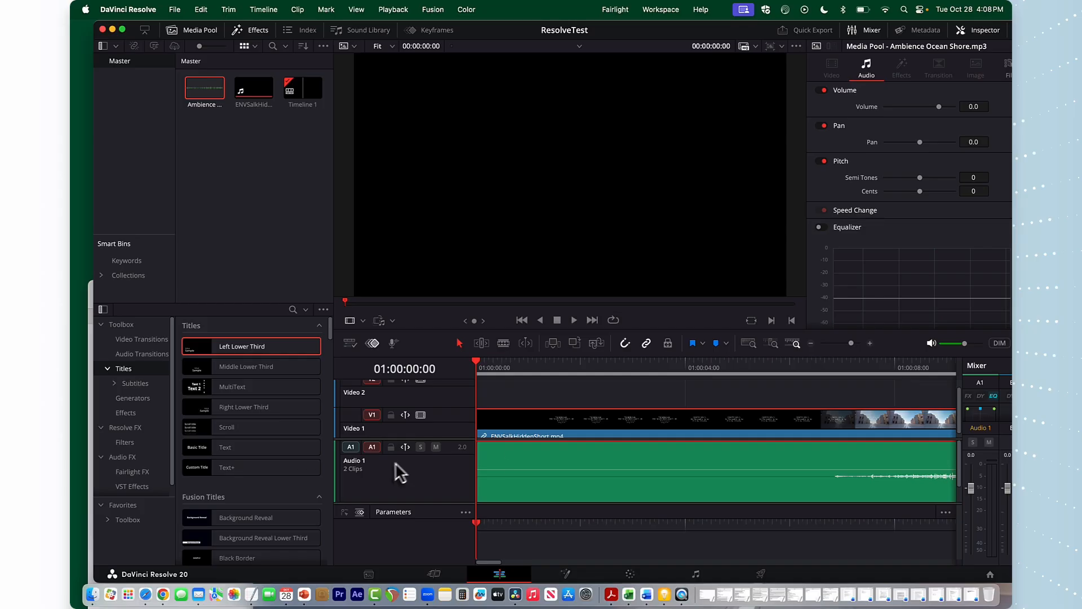
drag(209, 96, 504, 526)
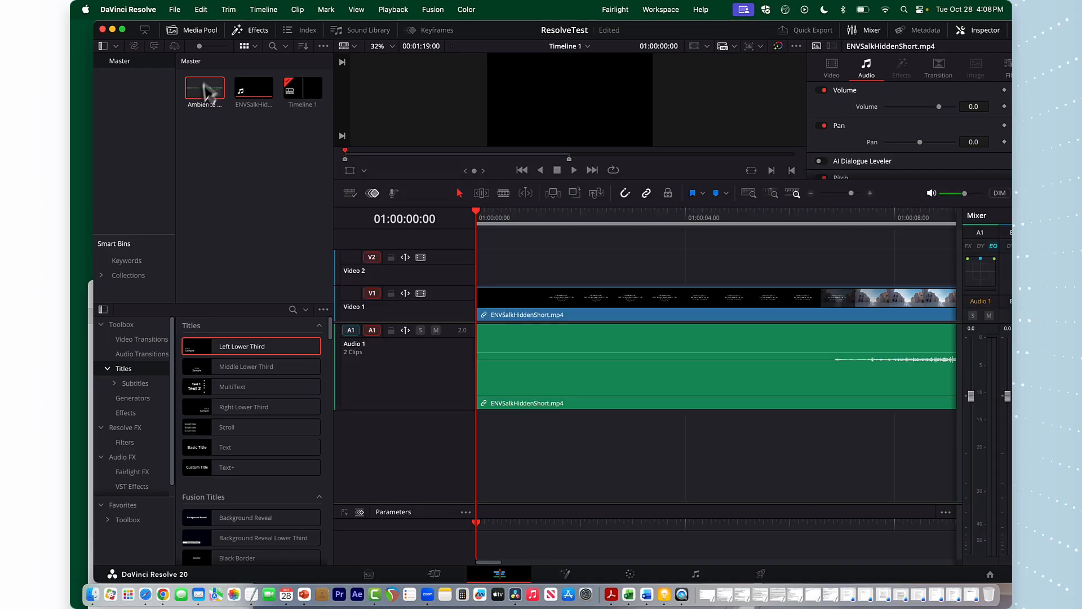
drag(205, 90, 473, 466)
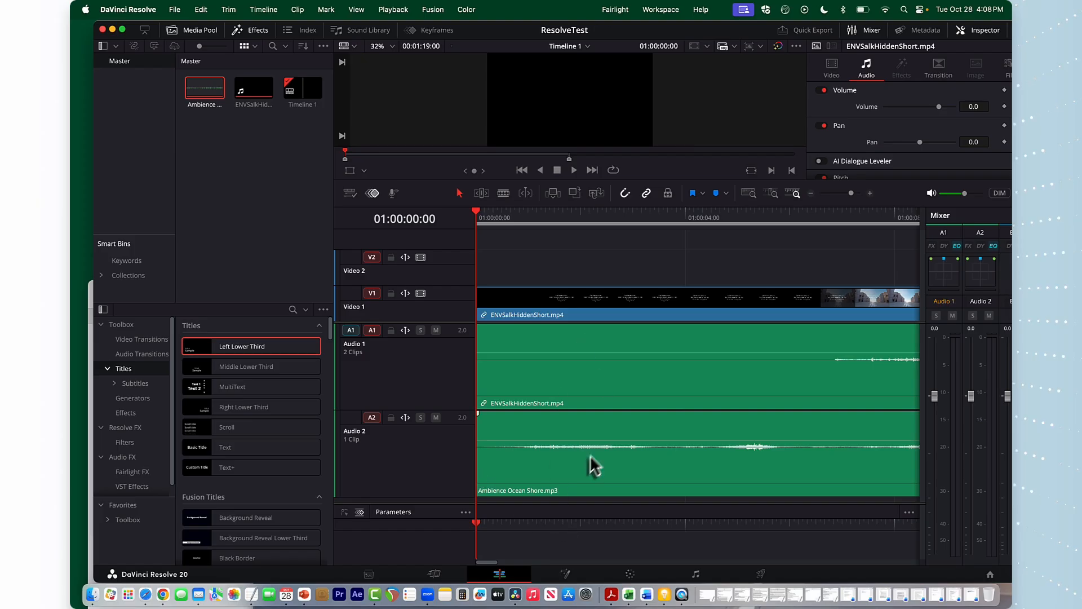
Preview the timeline and trim the ocean ambience clip to end just after the lower-third title begins
key(space)
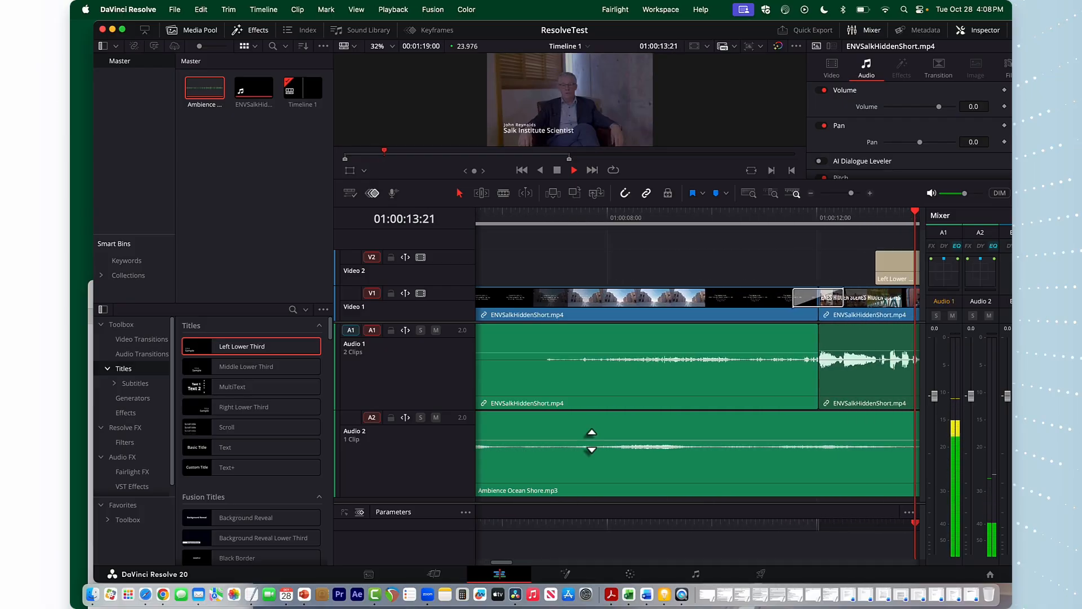
key(space)
click(592, 440)
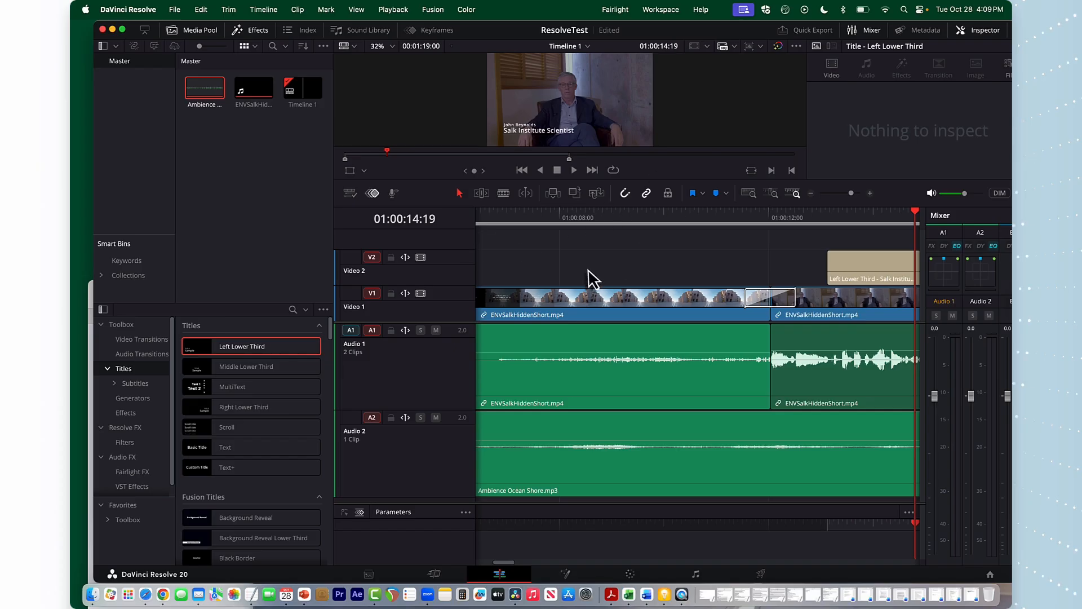
click(503, 193)
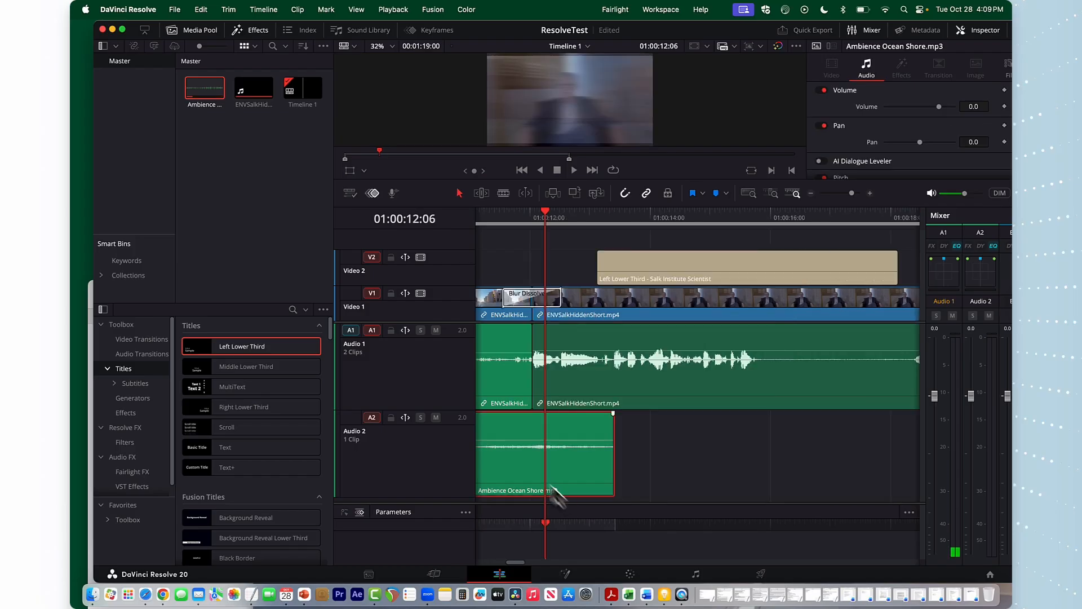
Add two volume keyframes on the ambience clip and pull the last one down to -100 dB to fade it out
alt+click(546, 441)
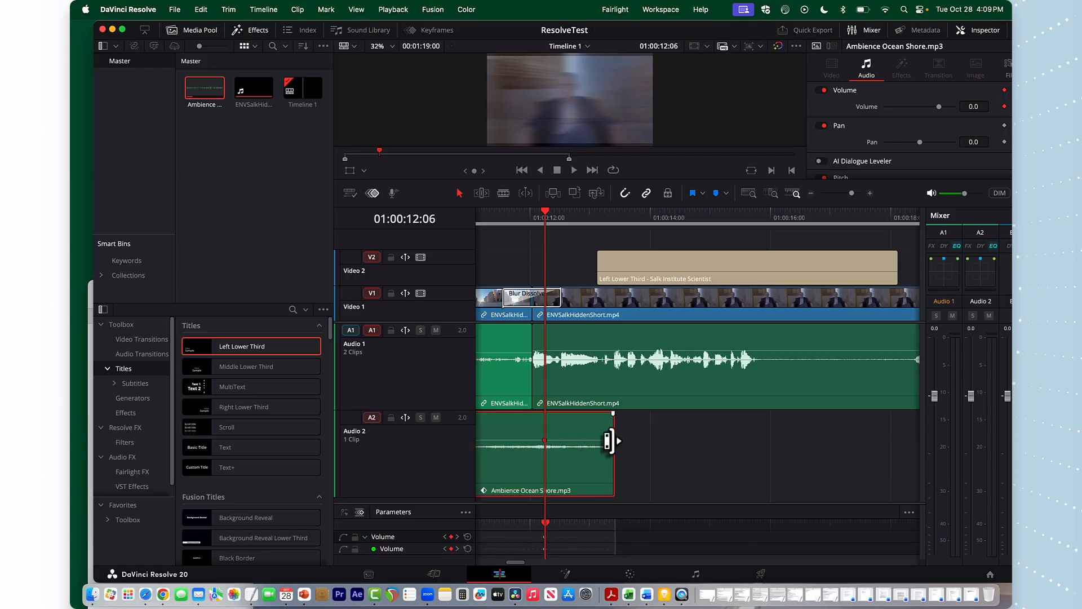
click(609, 441)
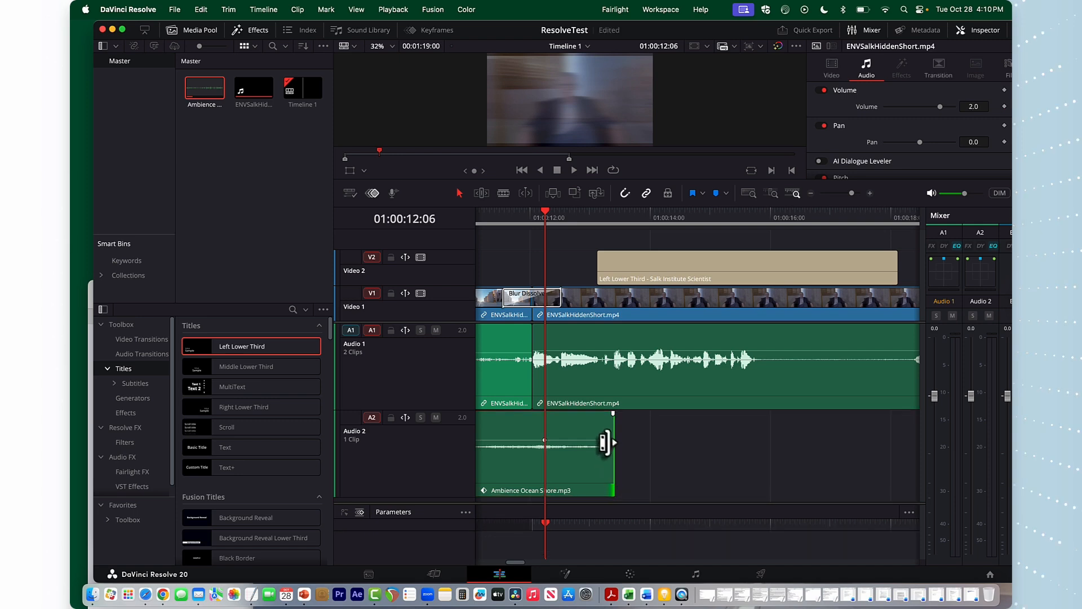
drag(608, 442, 615, 490)
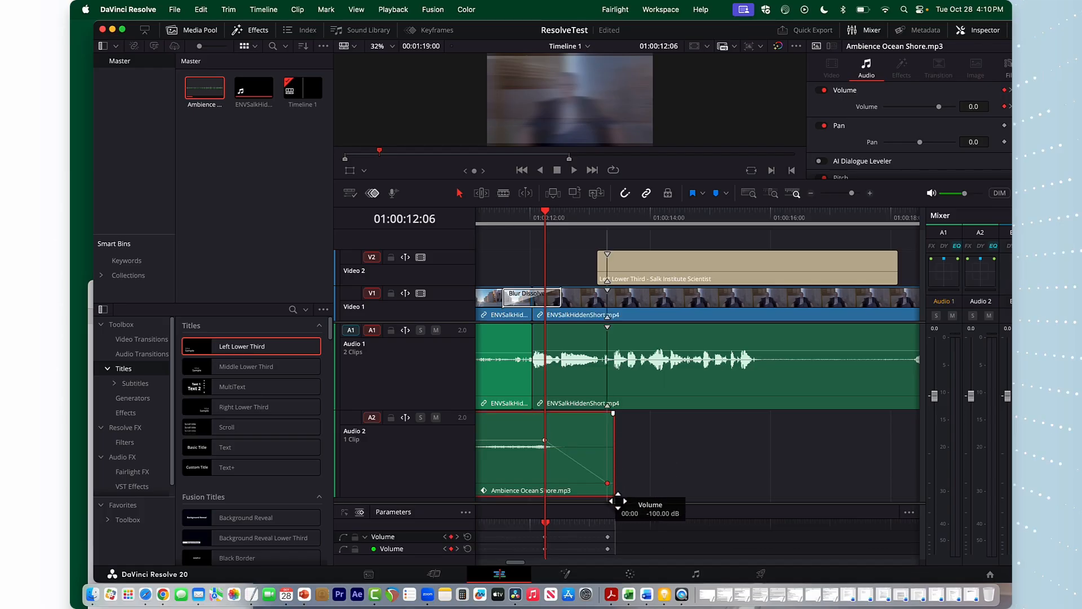
mouse_move(541, 439)
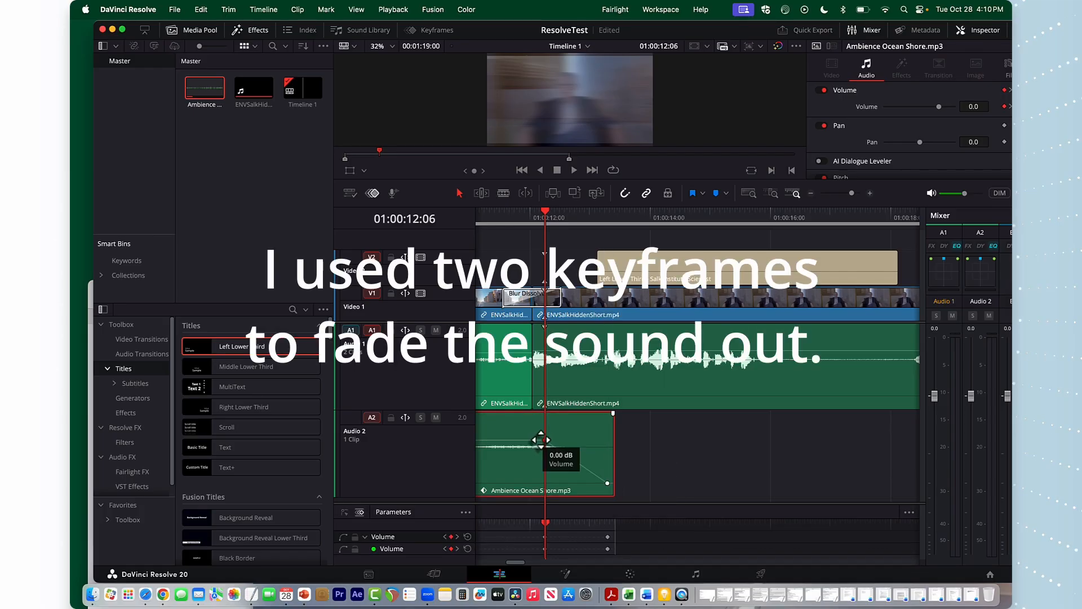
drag(539, 440, 533, 440)
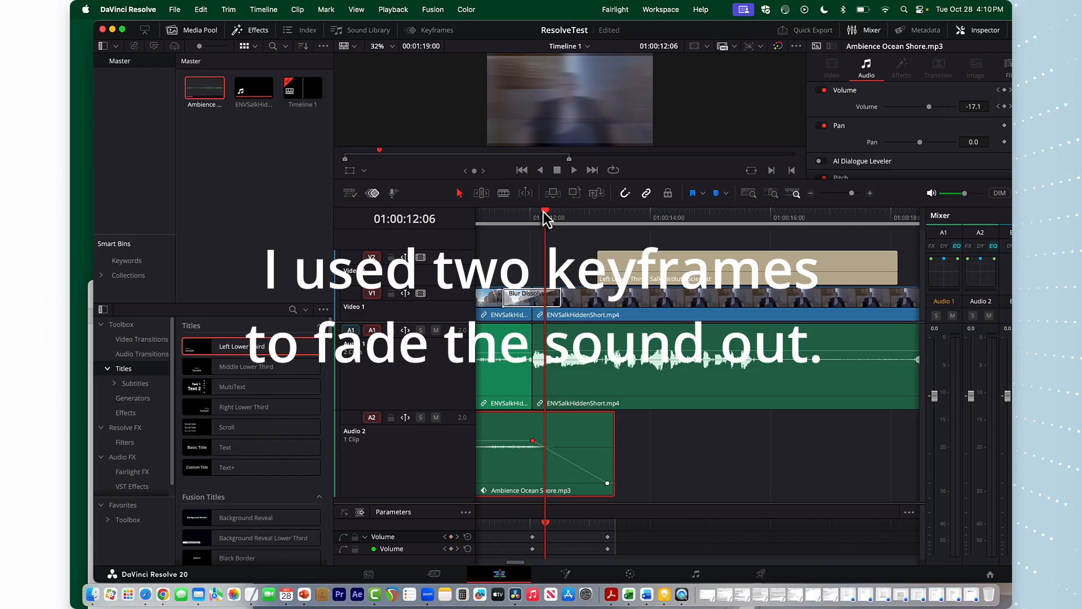
Play back the ambience fade from just before the first keyframe
drag(544, 211, 510, 215)
key(space)
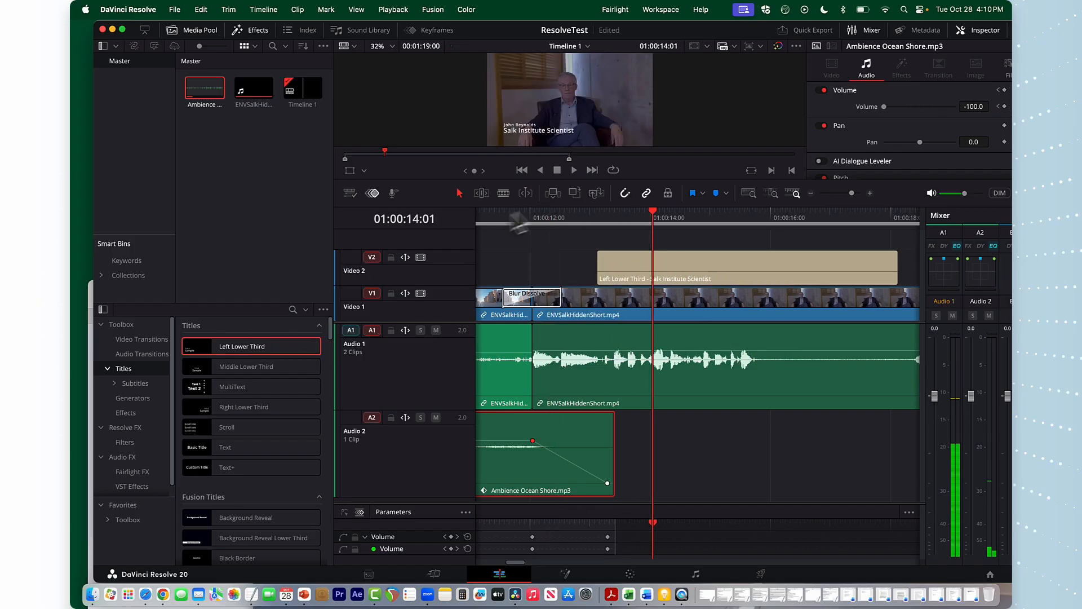
click(651, 210)
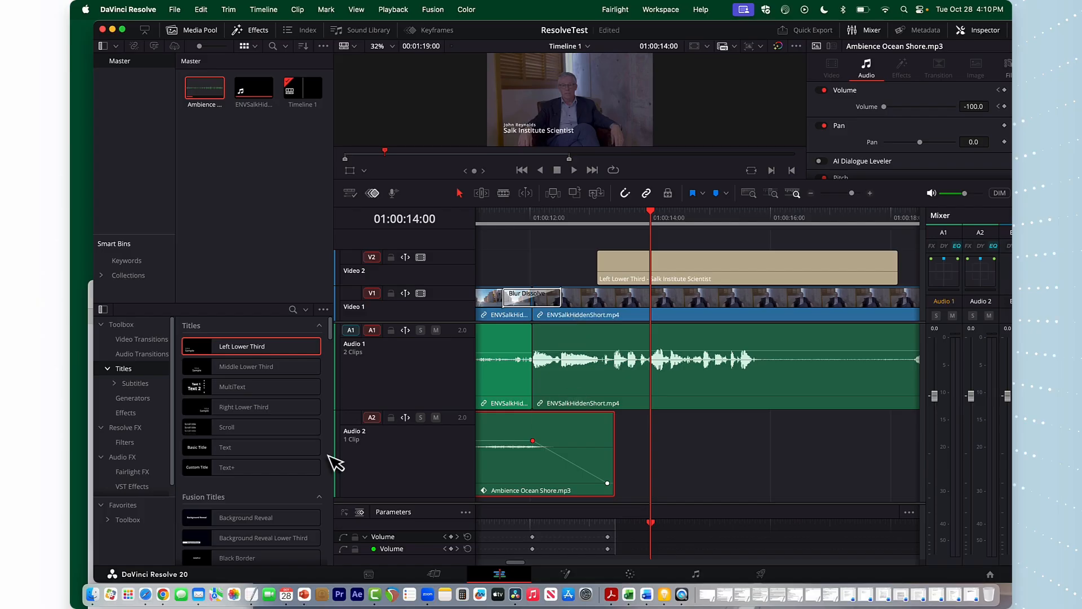
Open the audio transitions list
click(144, 354)
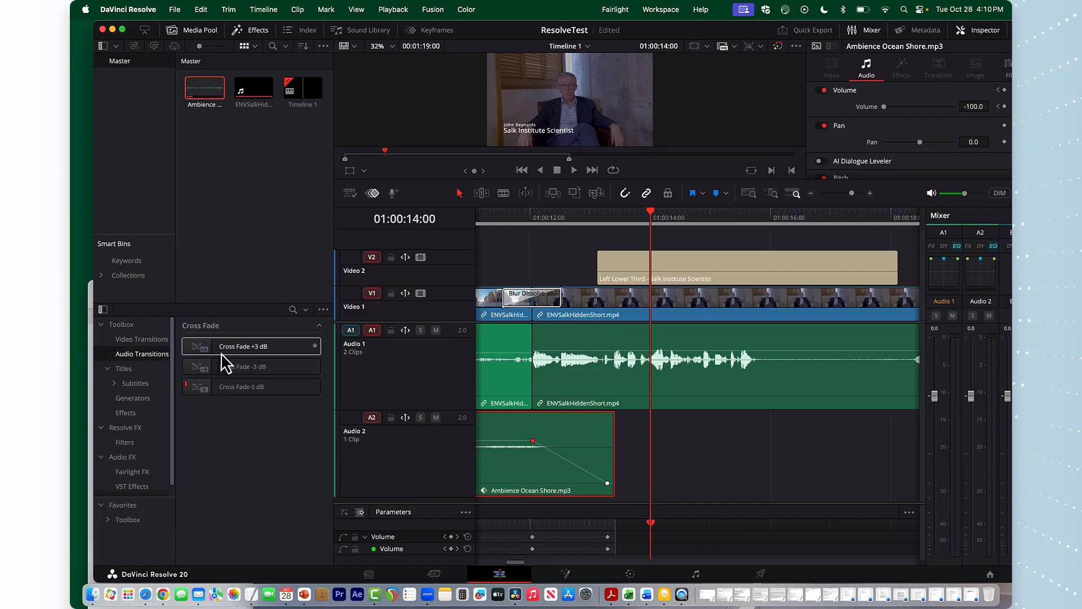